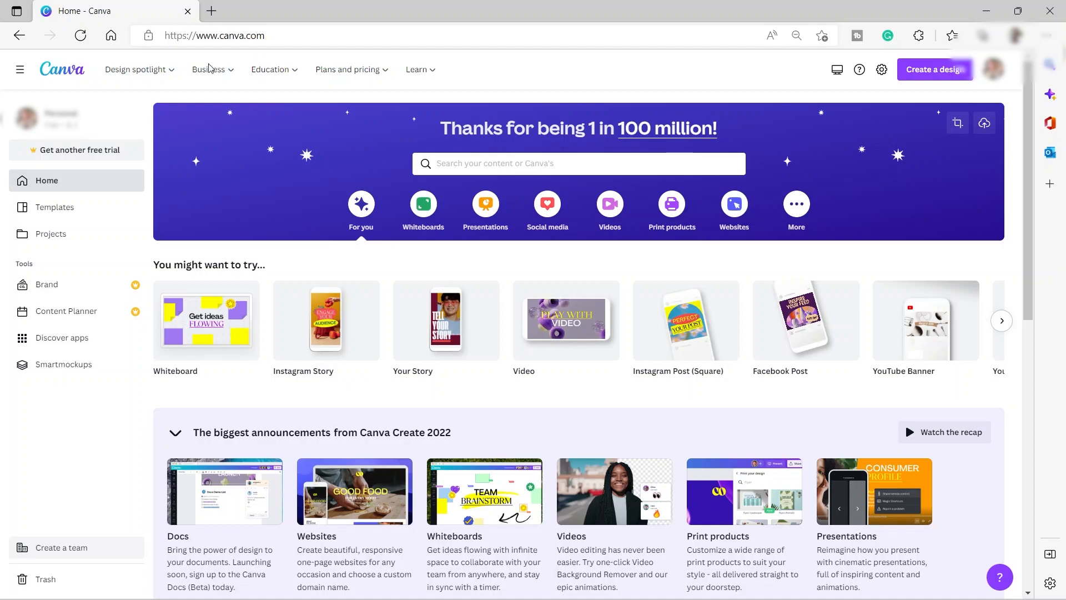
Step: In a new browser tab, search Google for "kdp book cover template" and open Amazon's KDP Cover Calculator page
{"action": "left_click", "coordinate": [212, 11]}
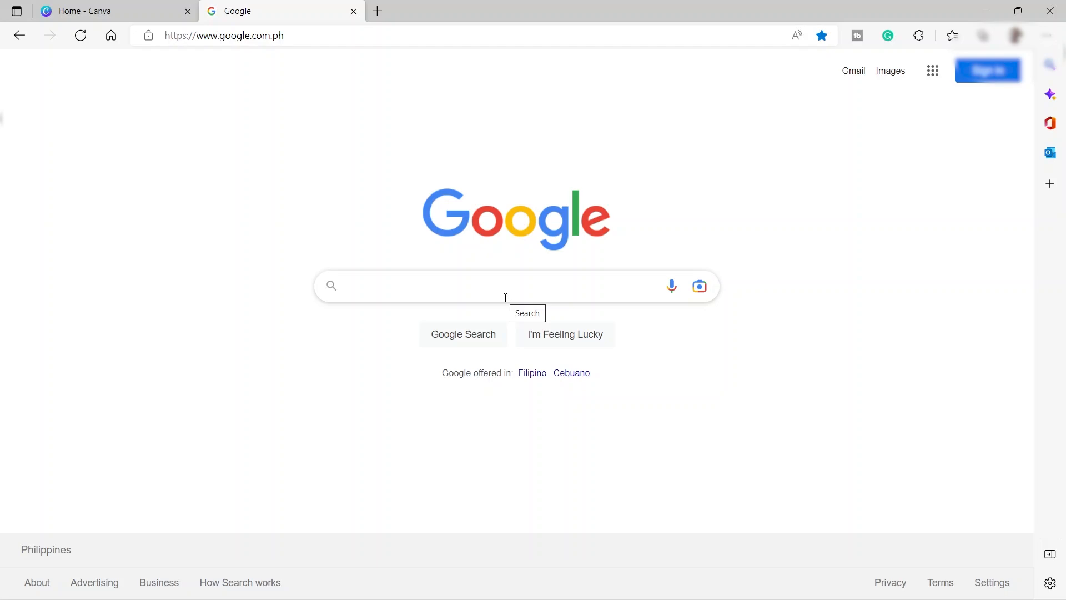
{"action": "type", "text": "kdp"}
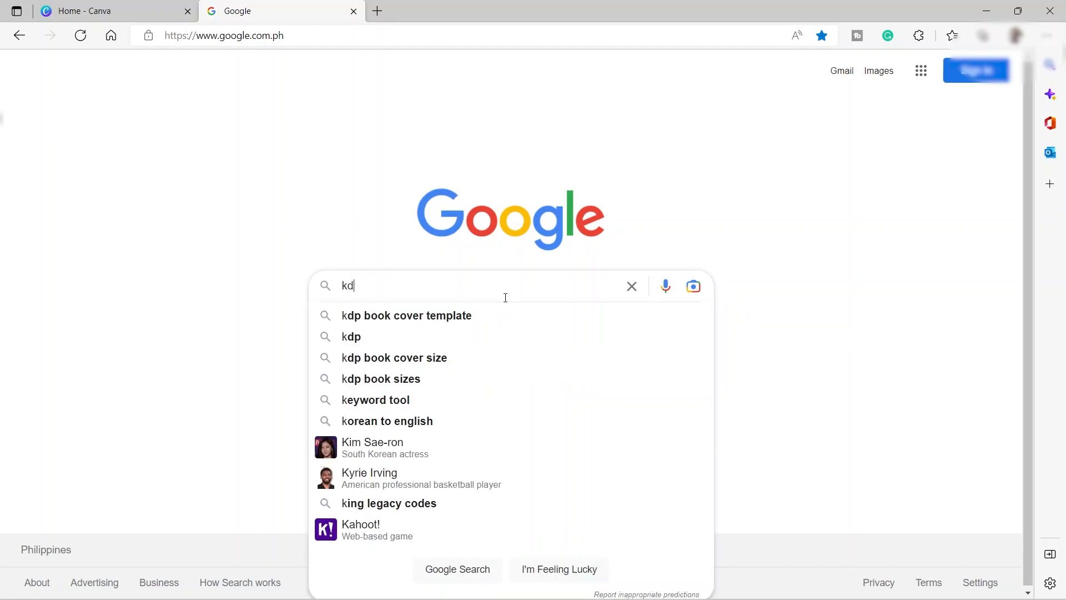
{"action": "left_click", "coordinate": [454, 316]}
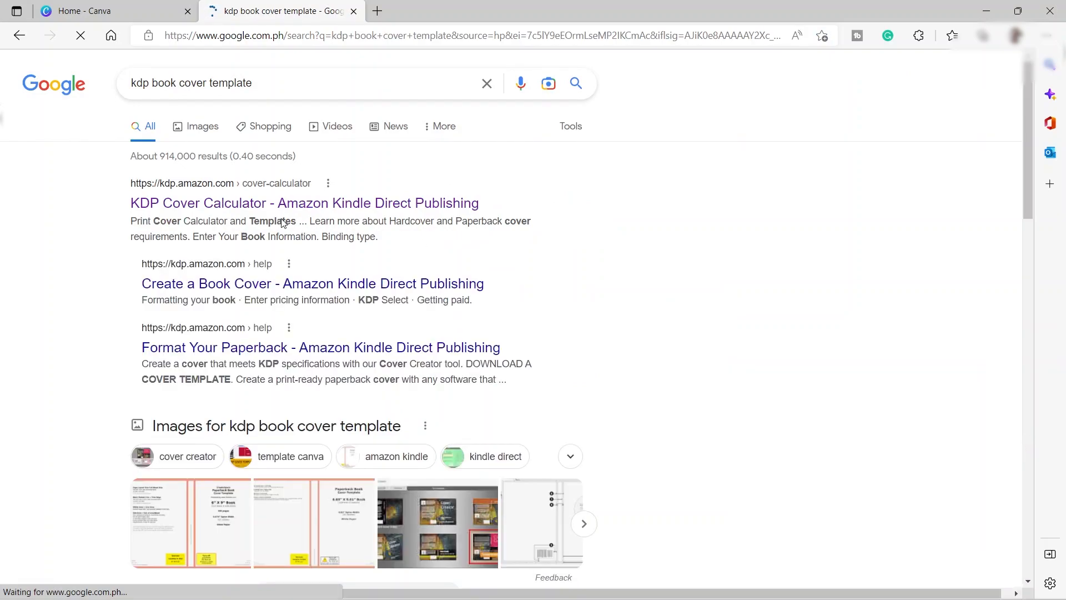
{"action": "left_click", "coordinate": [222, 209]}
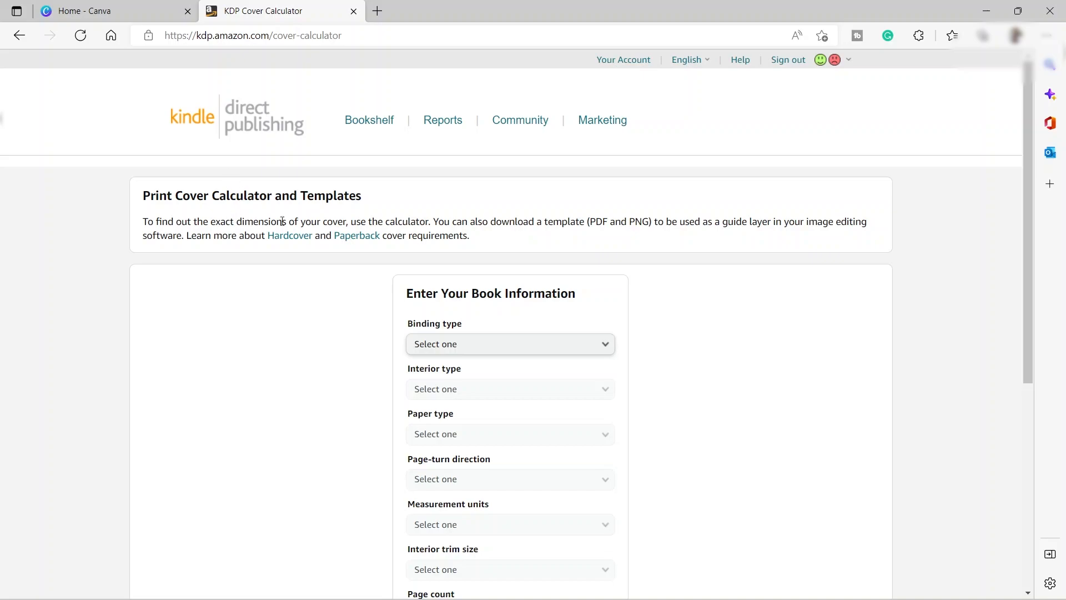
Step: Set the book's binding type to Paperback, interior type to Premium color and paper type to White paper
{"action": "scroll", "coordinate": [654, 333], "scroll_direction": "down", "scroll_amount": 3}
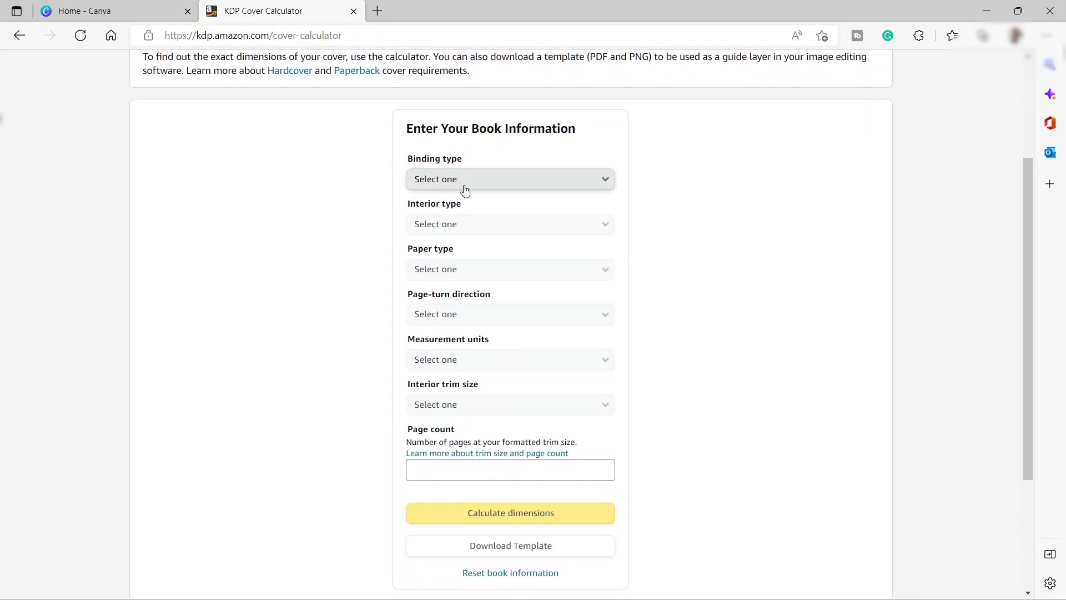
{"action": "left_click", "coordinate": [526, 190]}
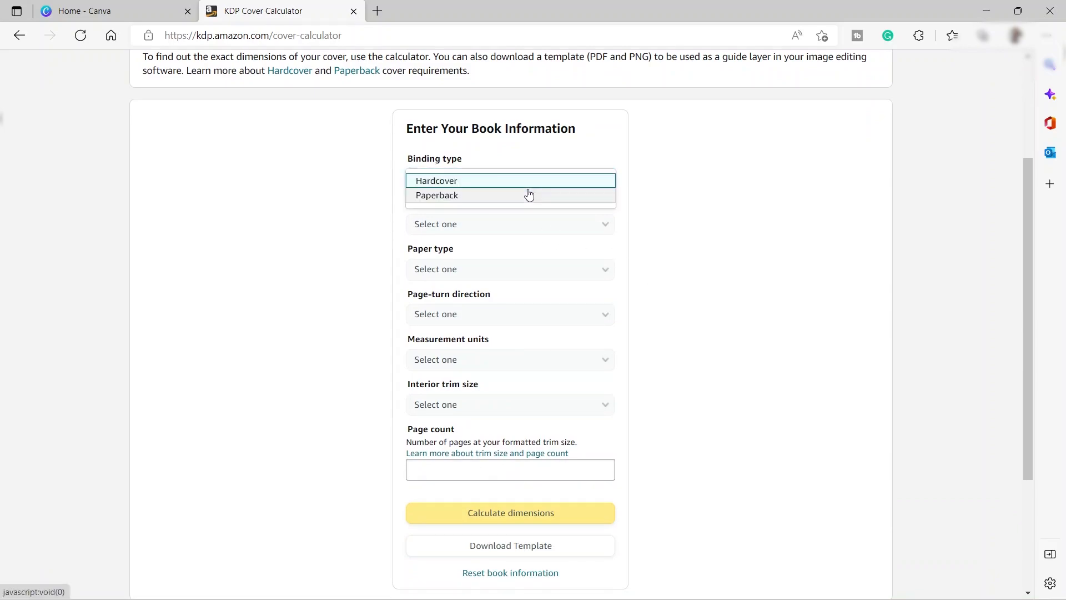
{"action": "left_click", "coordinate": [448, 197]}
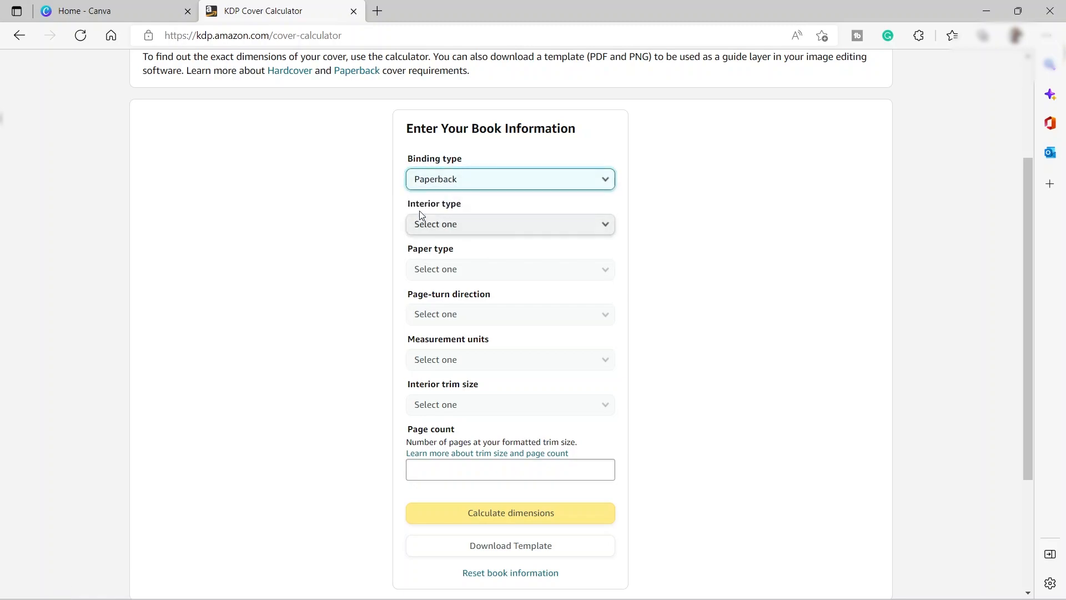
{"action": "left_click", "coordinate": [505, 231]}
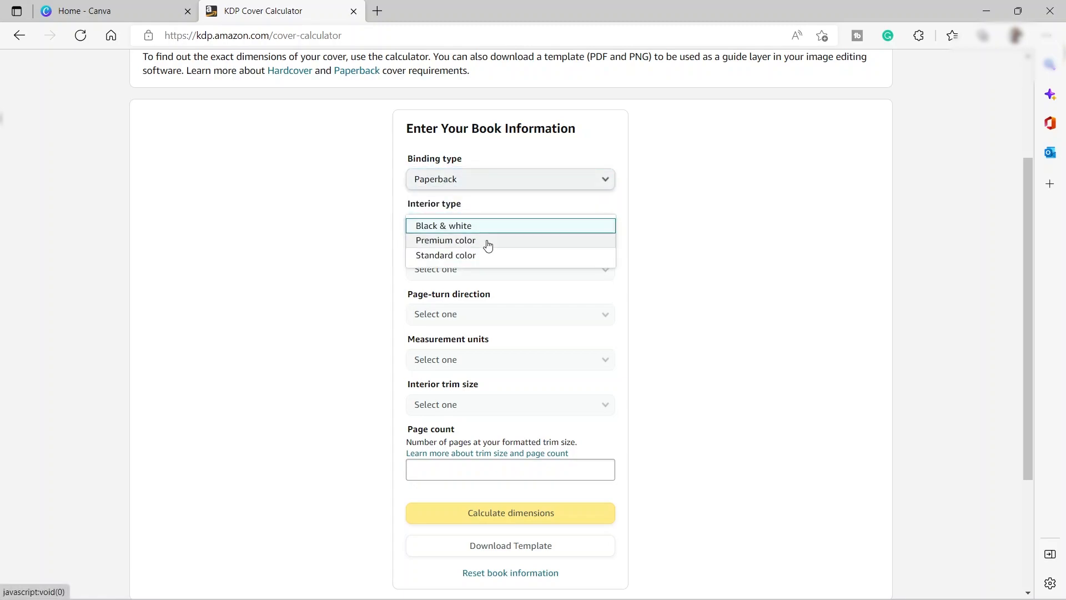
{"action": "left_click", "coordinate": [493, 242]}
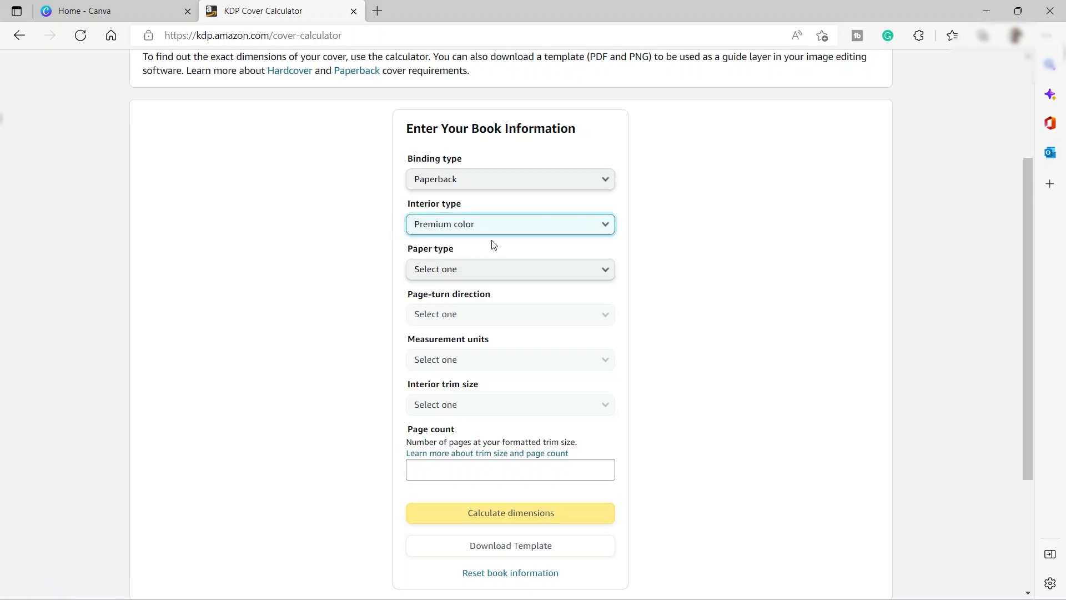
{"action": "left_click", "coordinate": [503, 277]}
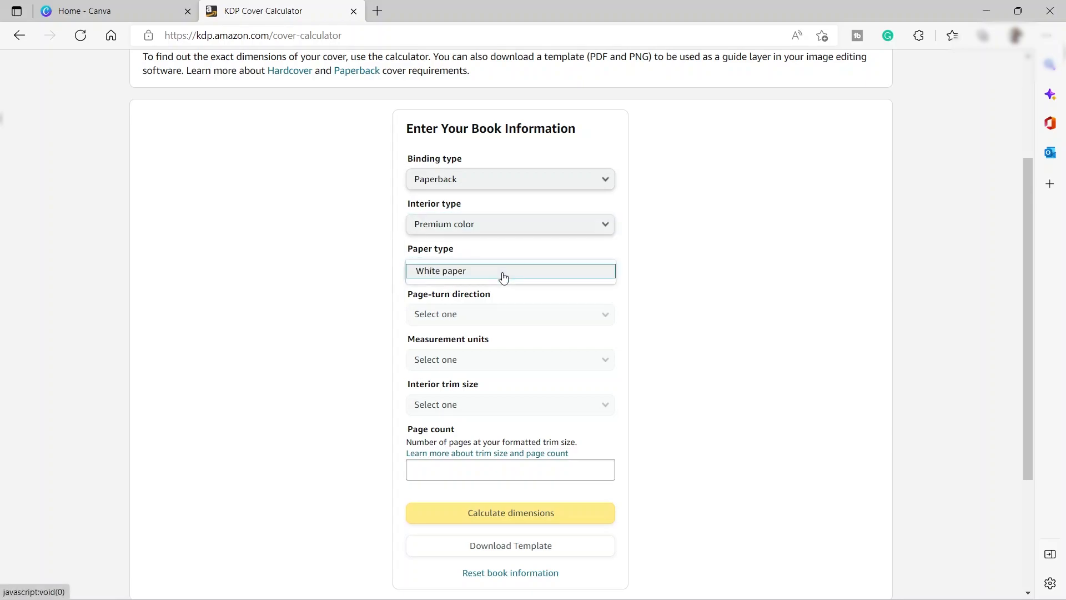
{"action": "left_click", "coordinate": [458, 275]}
Step: Set the page-turn direction to Left to Right and the measurement units to Inches
{"action": "scroll", "coordinate": [575, 304], "scroll_direction": "down", "scroll_amount": 2}
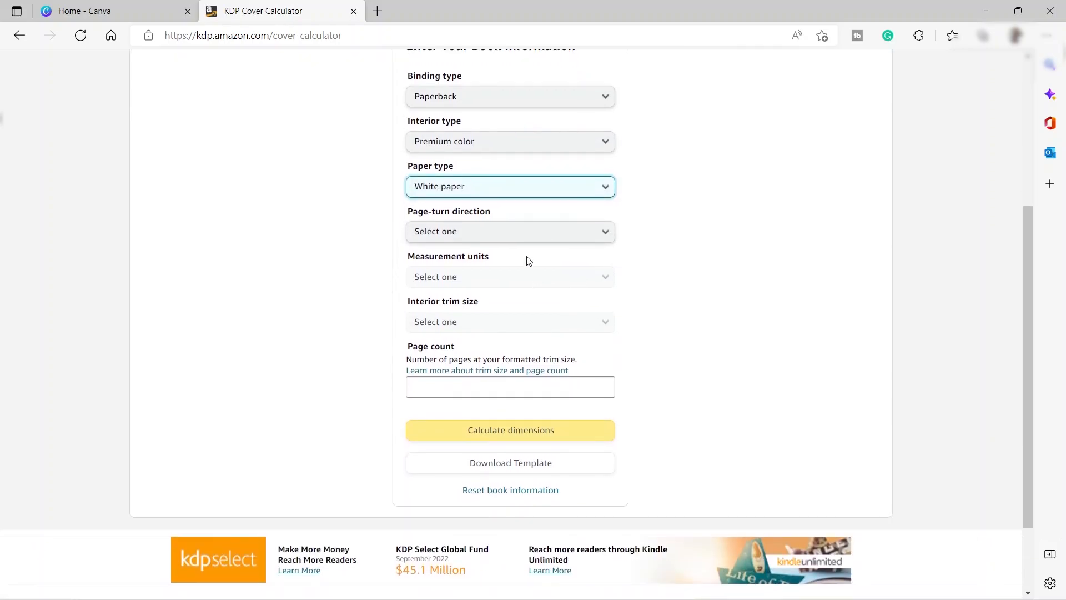
{"action": "left_click", "coordinate": [512, 238]}
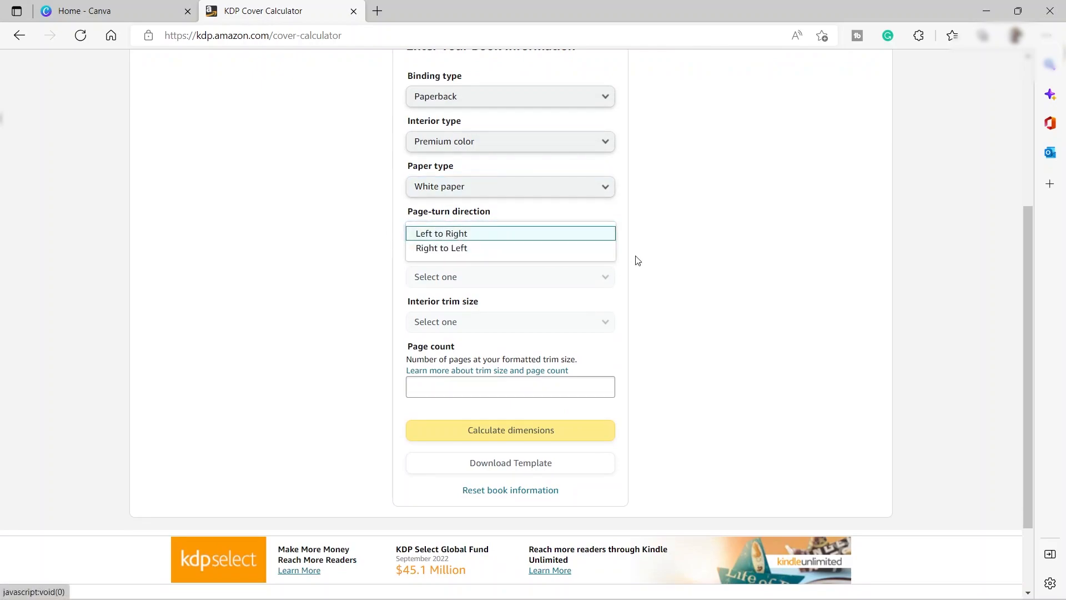
{"action": "left_click", "coordinate": [455, 234]}
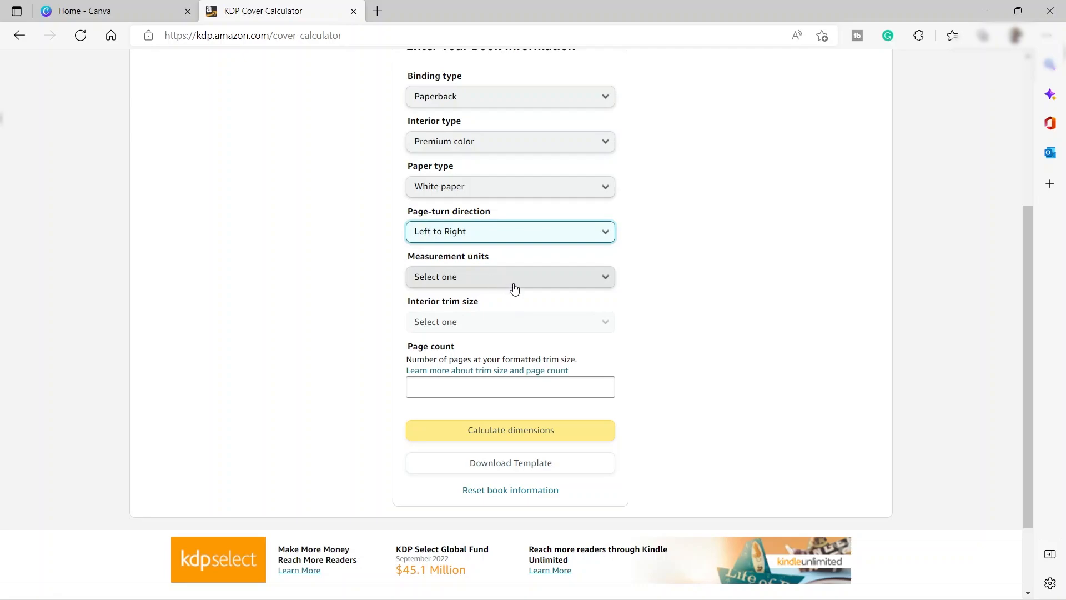
{"action": "left_click", "coordinate": [511, 286]}
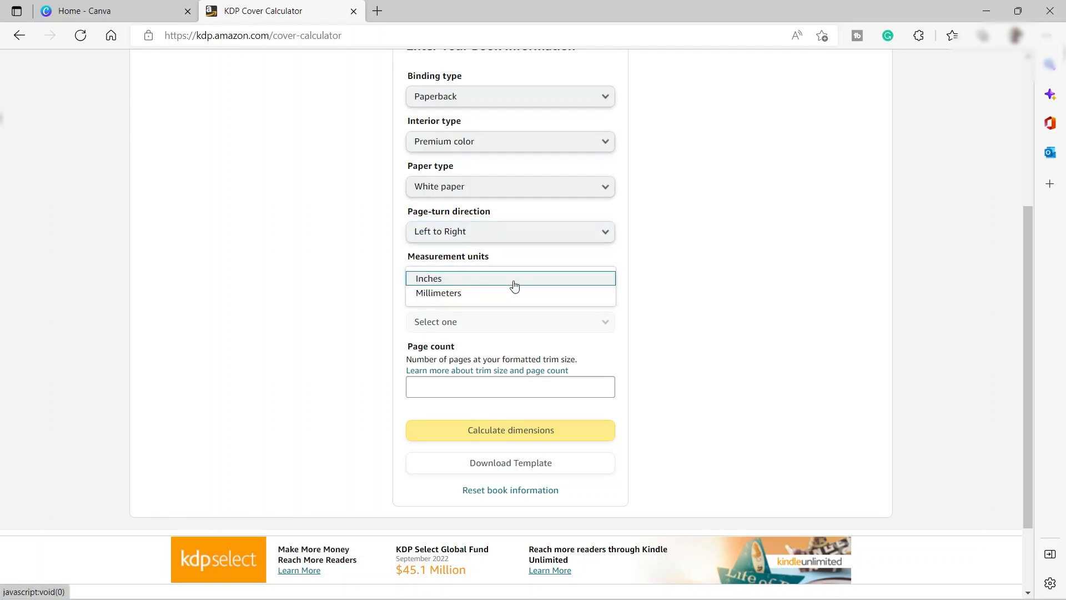
{"action": "left_click", "coordinate": [455, 280]}
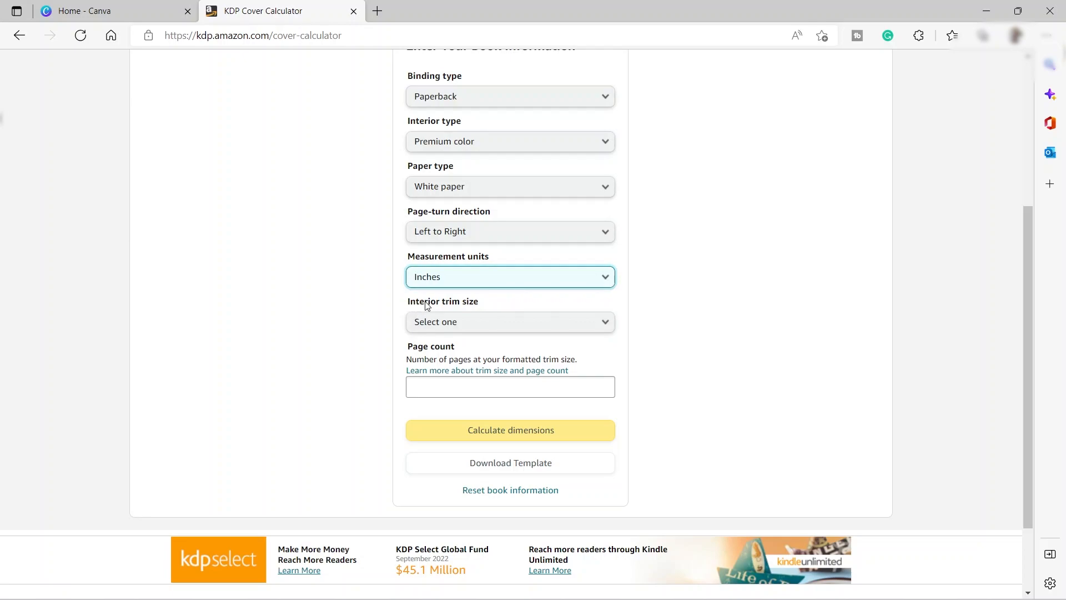
Step: Choose 6.14 x 9.21 in as the book's interior trim size
{"action": "left_click", "coordinate": [505, 322]}
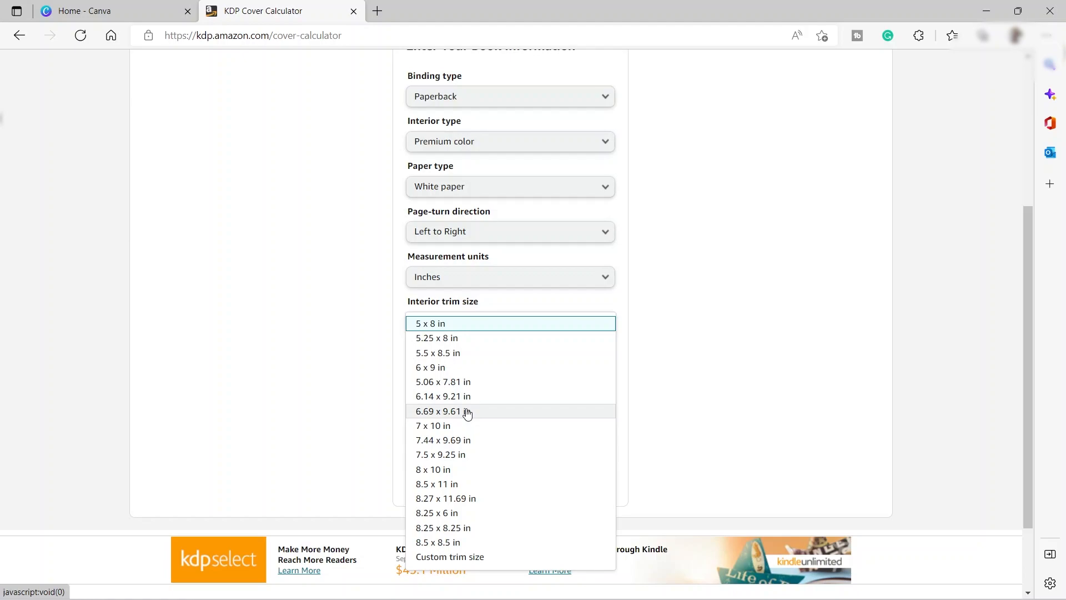
{"action": "scroll", "coordinate": [467, 413], "scroll_direction": "down", "scroll_amount": 3}
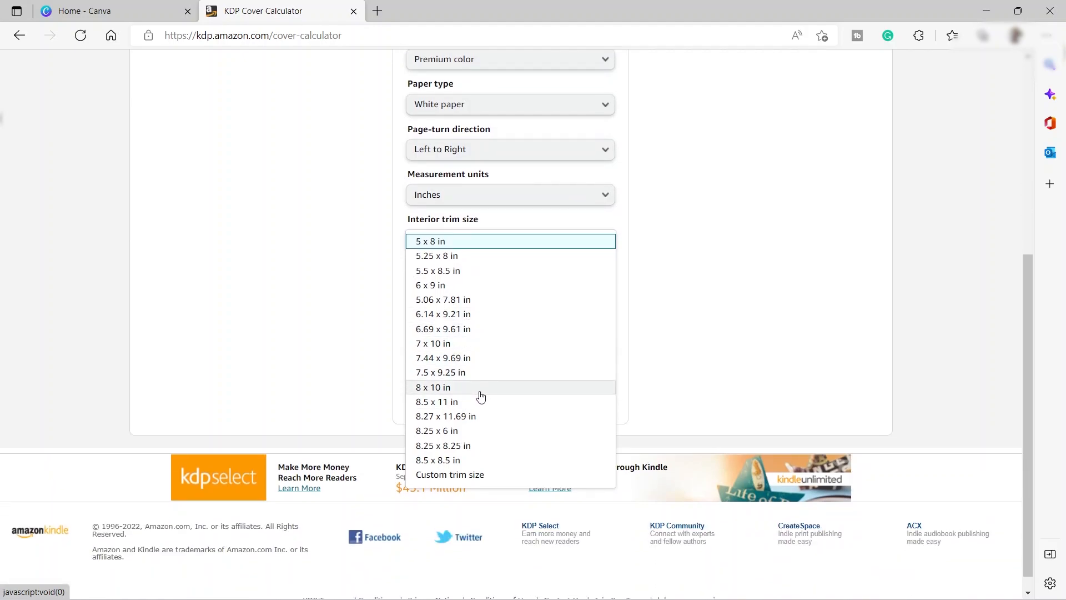
{"action": "scroll", "coordinate": [457, 440], "scroll_direction": "down", "scroll_amount": 1}
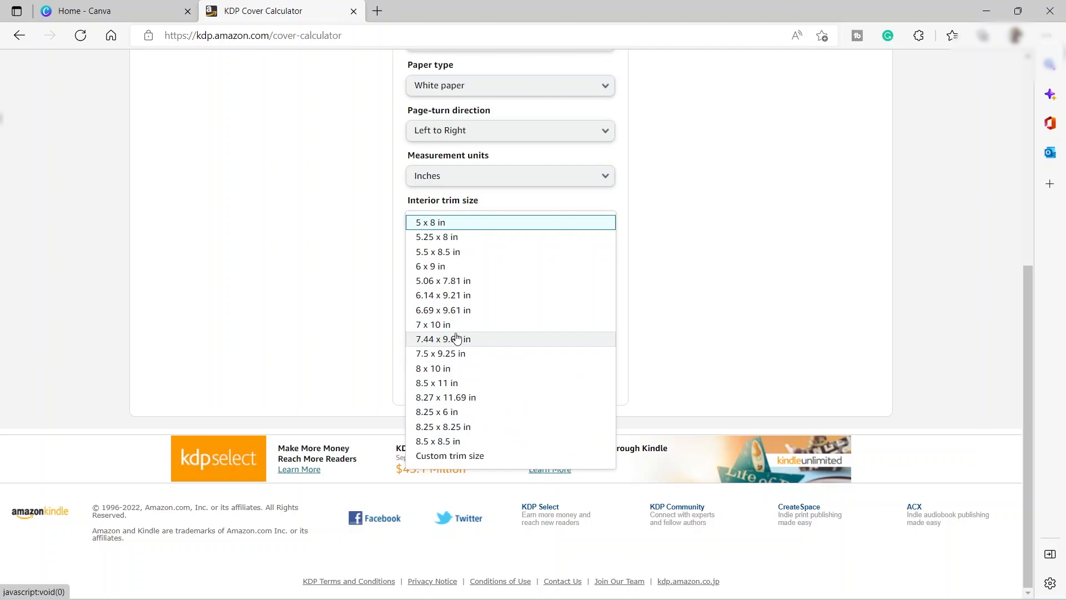
{"action": "left_click", "coordinate": [460, 300]}
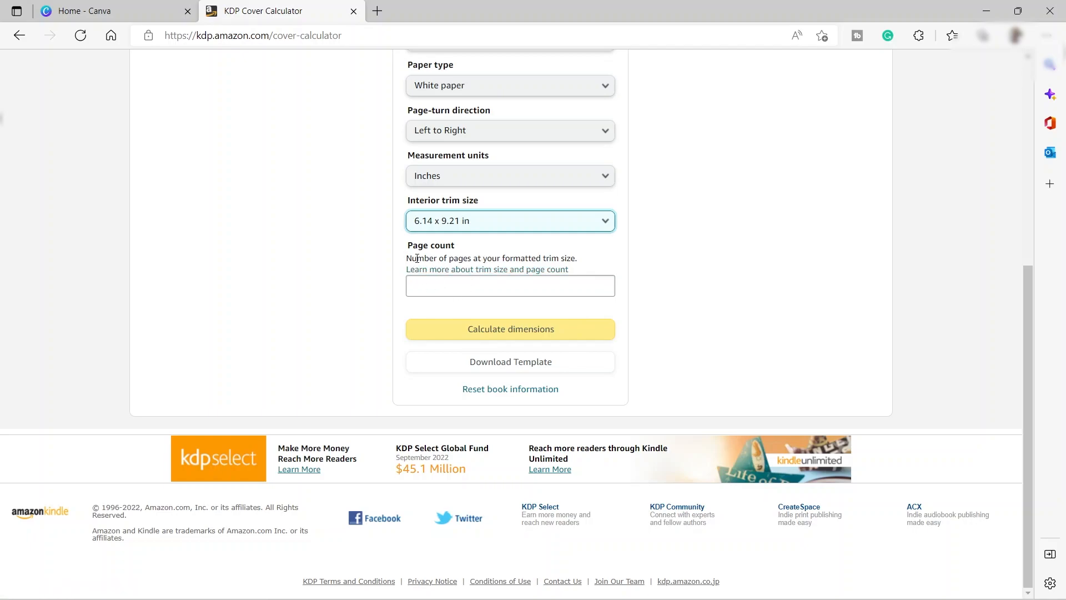
Step: Enter a page count of 200, calculate the cover dimensions and review the resulting size table and cover diagram
{"action": "left_click", "coordinate": [457, 289]}
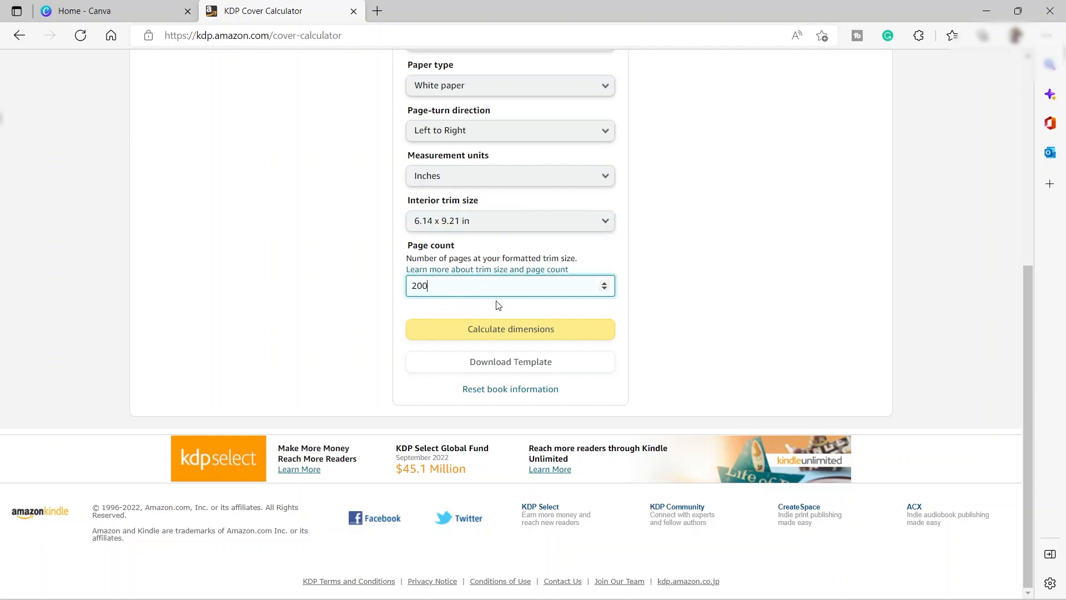
{"action": "left_click", "coordinate": [542, 310]}
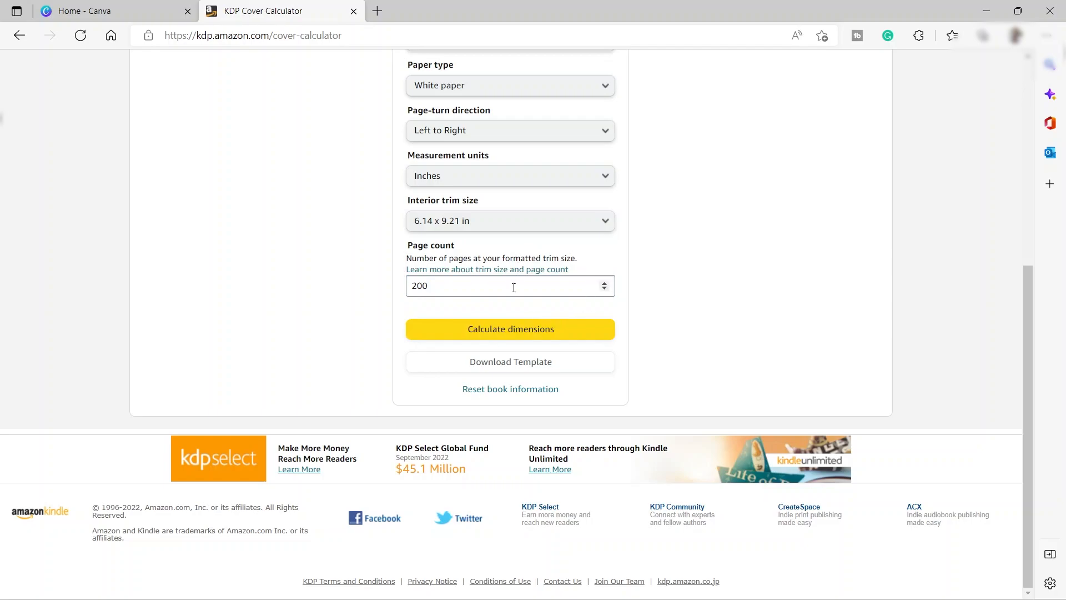
{"action": "left_click", "coordinate": [515, 336]}
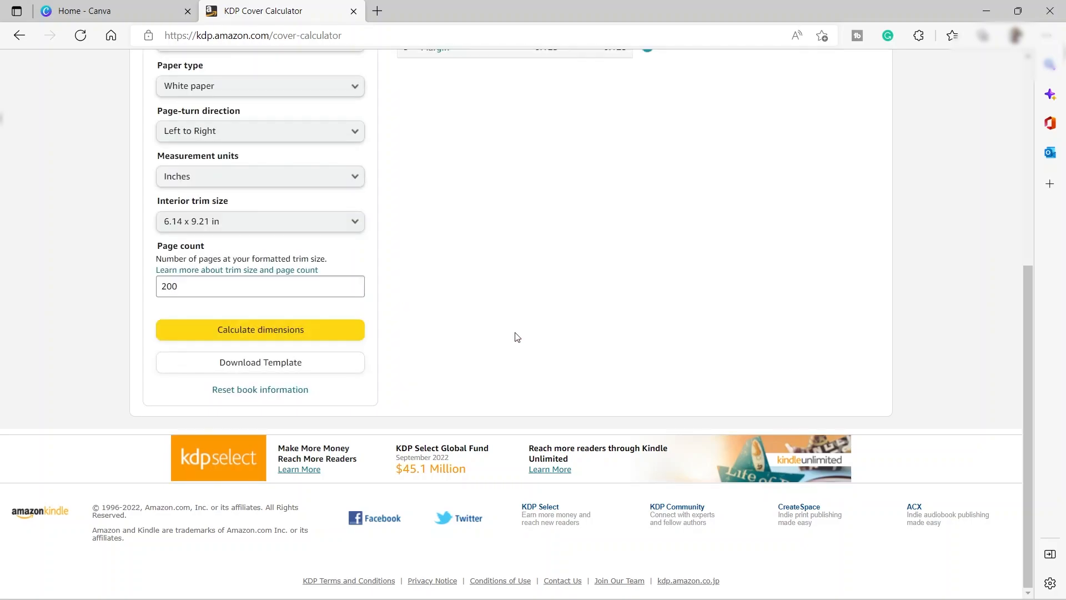
{"action": "scroll", "coordinate": [614, 305], "scroll_direction": "up", "scroll_amount": 3}
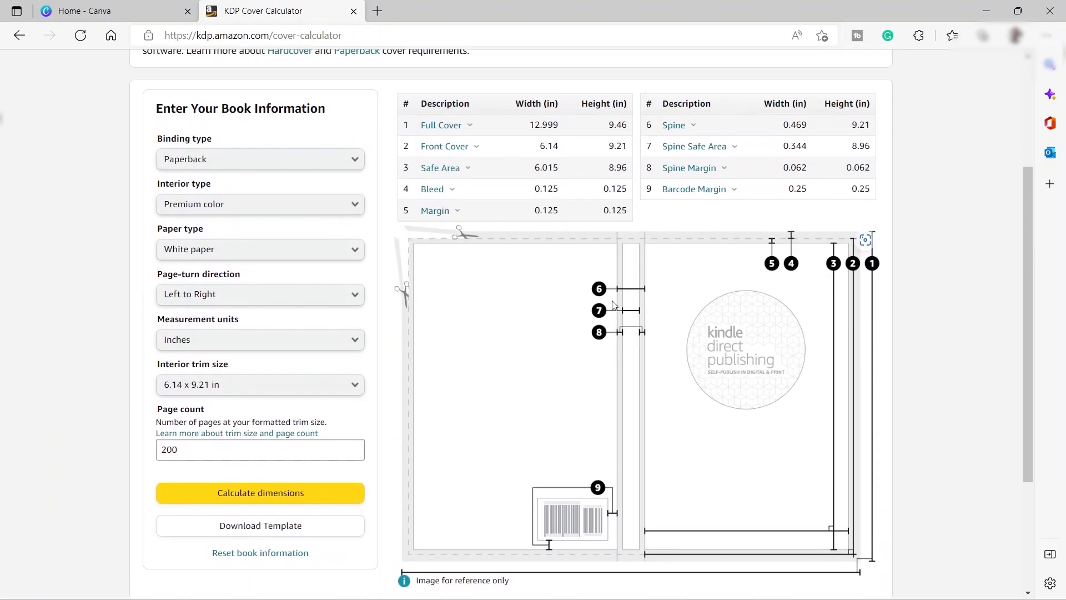
{"action": "scroll", "coordinate": [613, 311], "scroll_direction": "up", "scroll_amount": 1}
{"action": "scroll", "coordinate": [611, 327], "scroll_direction": "down", "scroll_amount": 3}
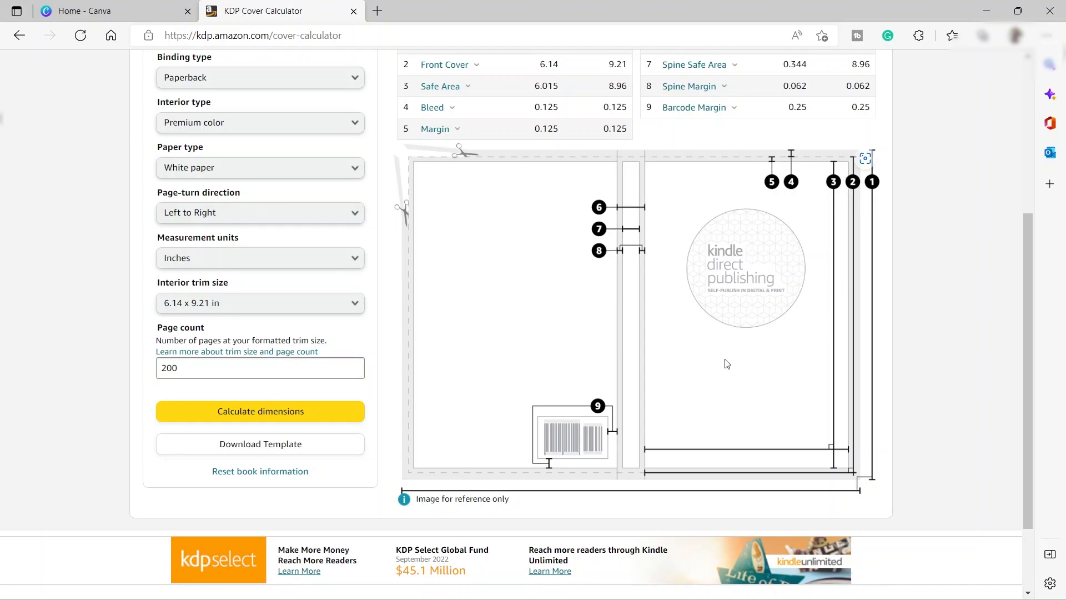
{"action": "scroll", "coordinate": [726, 363], "scroll_direction": "up", "scroll_amount": 2}
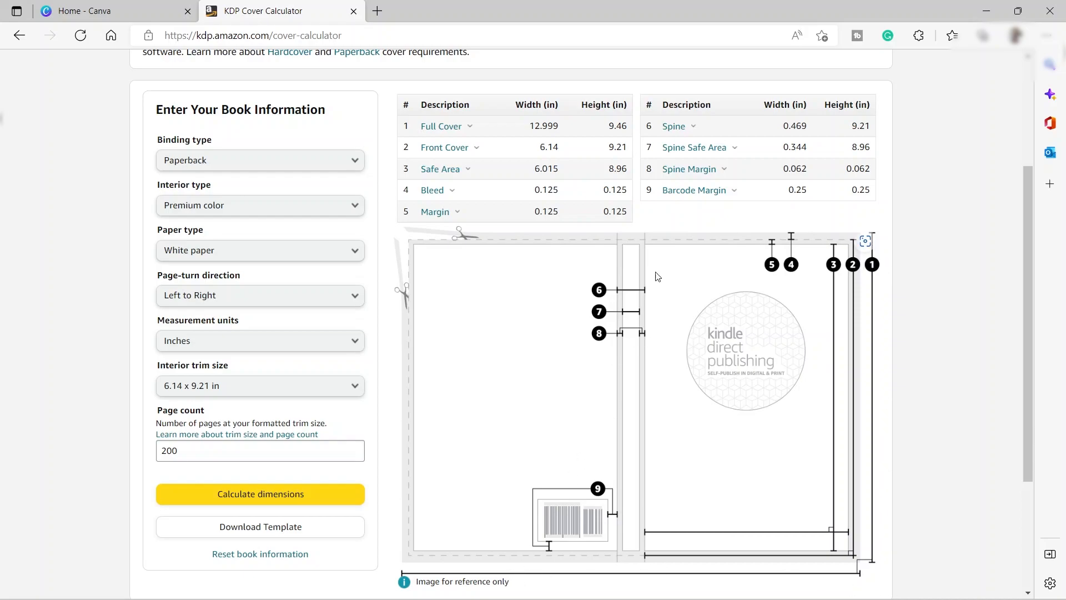
Step: Switch to Canva, start a new custom-size design and change its measurement unit to inches
{"action": "left_click", "coordinate": [98, 16]}
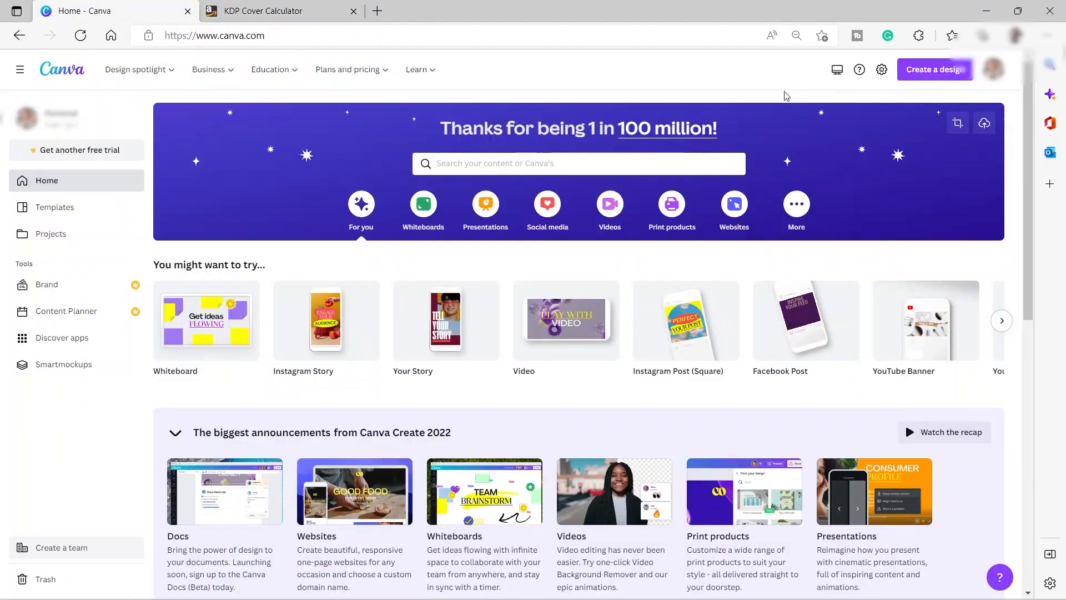
{"action": "left_click", "coordinate": [933, 76]}
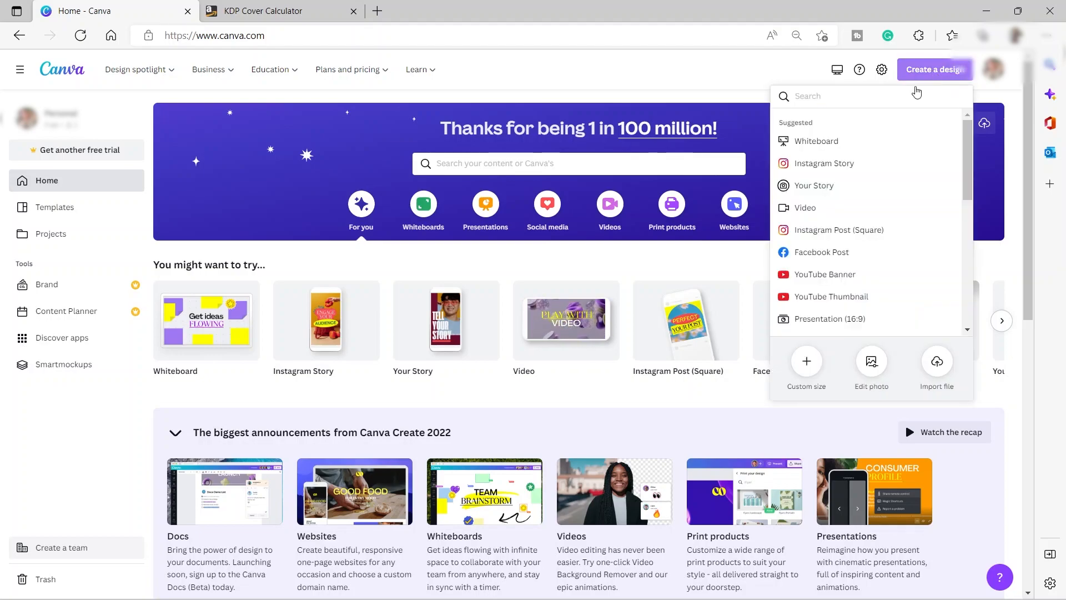
{"action": "left_click", "coordinate": [808, 362]}
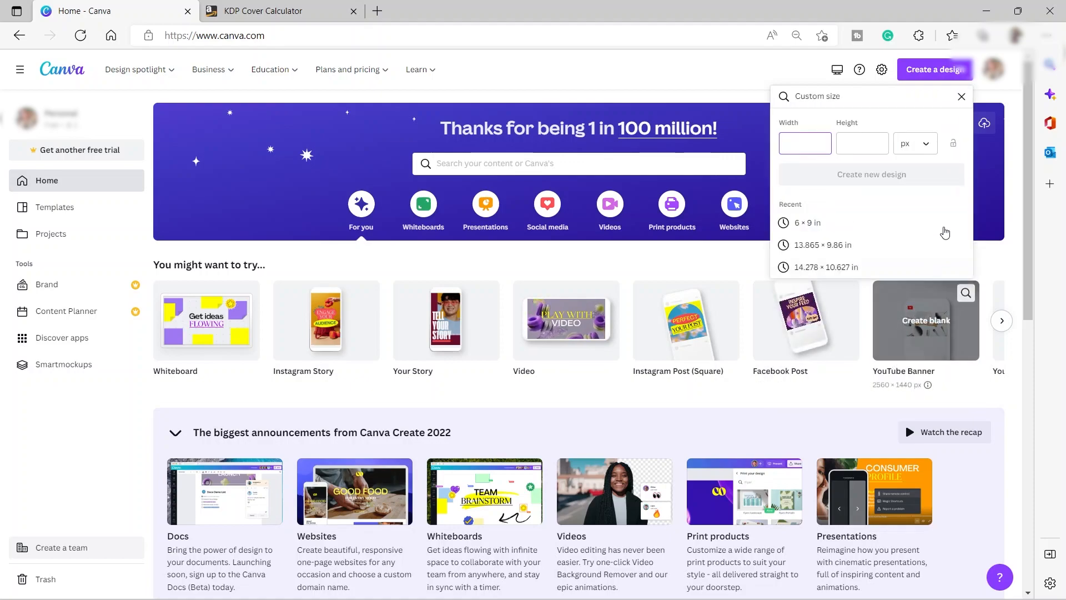
{"action": "left_click", "coordinate": [926, 144]}
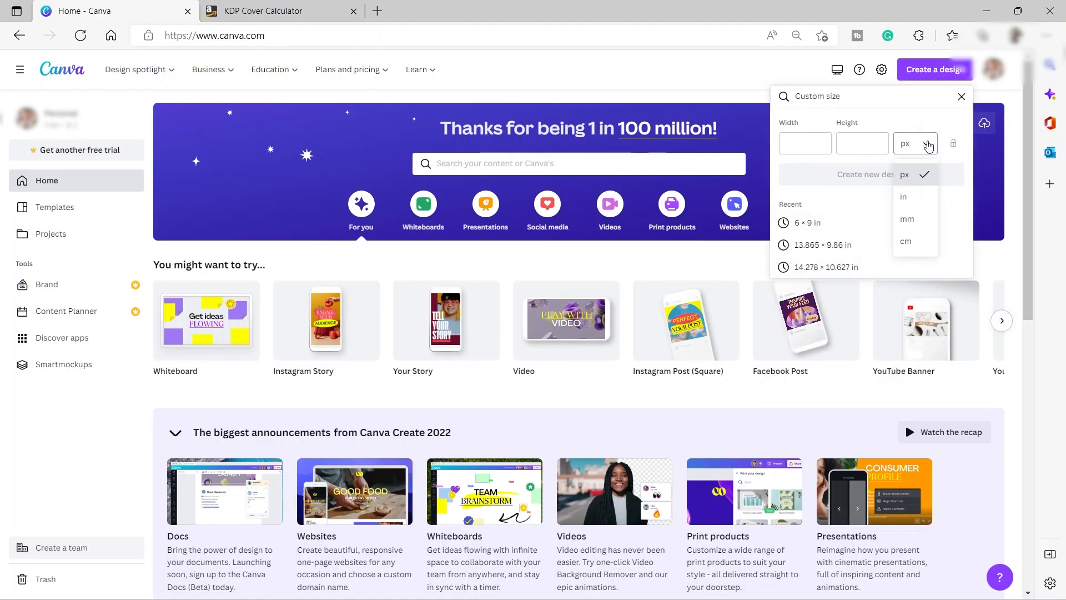
{"action": "left_click", "coordinate": [910, 197]}
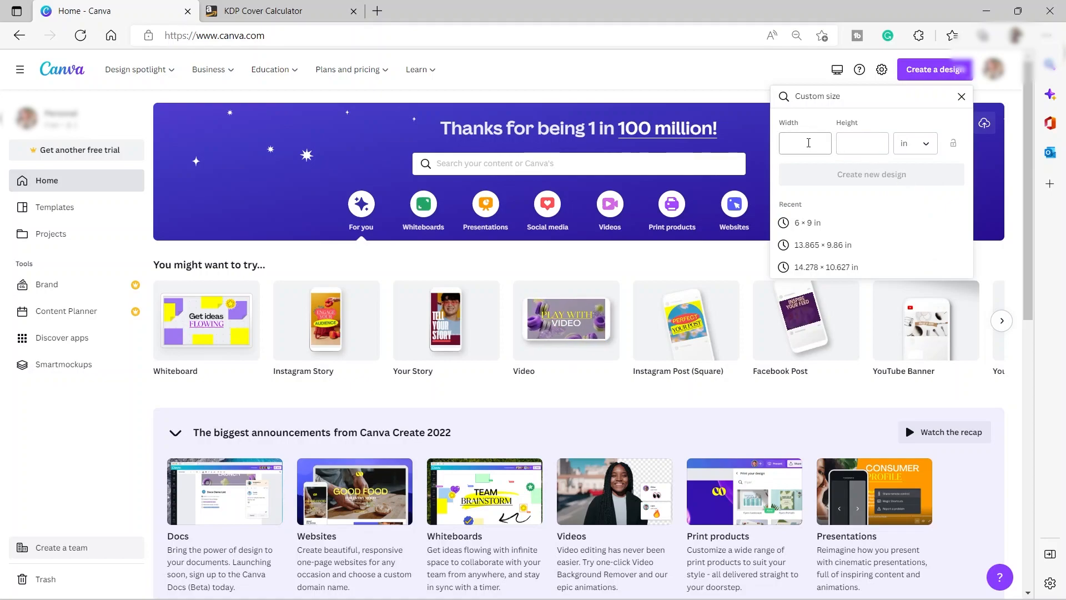
Step: Copy the full cover dimensions from the KDP calculator into Canva's custom size: width 12.999 in, height 9.46 in
{"action": "left_click", "coordinate": [294, 7]}
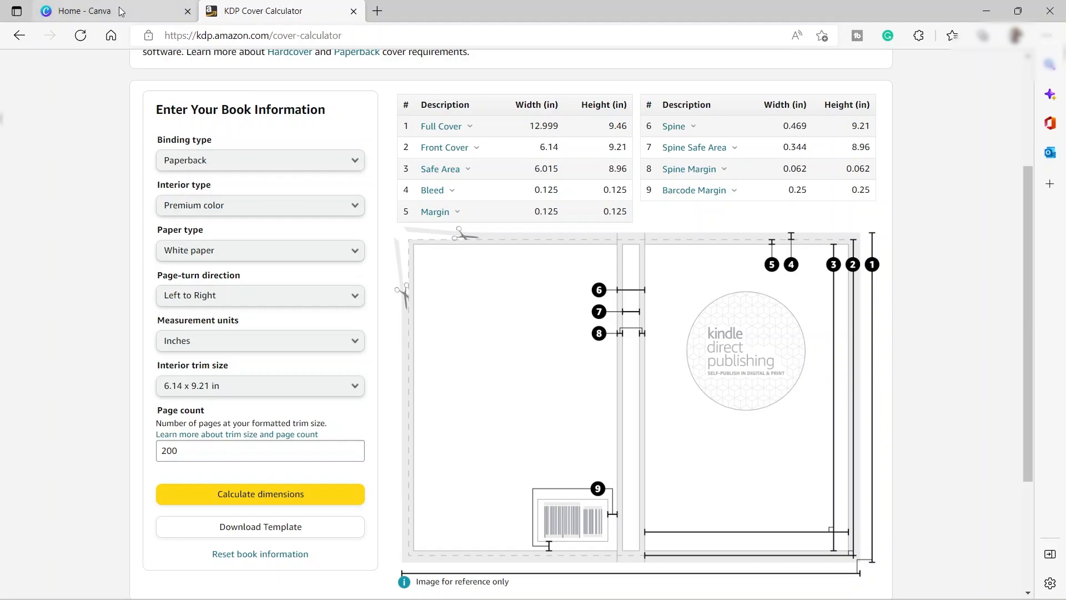
{"action": "left_click", "coordinate": [147, 11]}
{"action": "left_click", "coordinate": [824, 146]}
{"action": "type", "text": "12.999"}
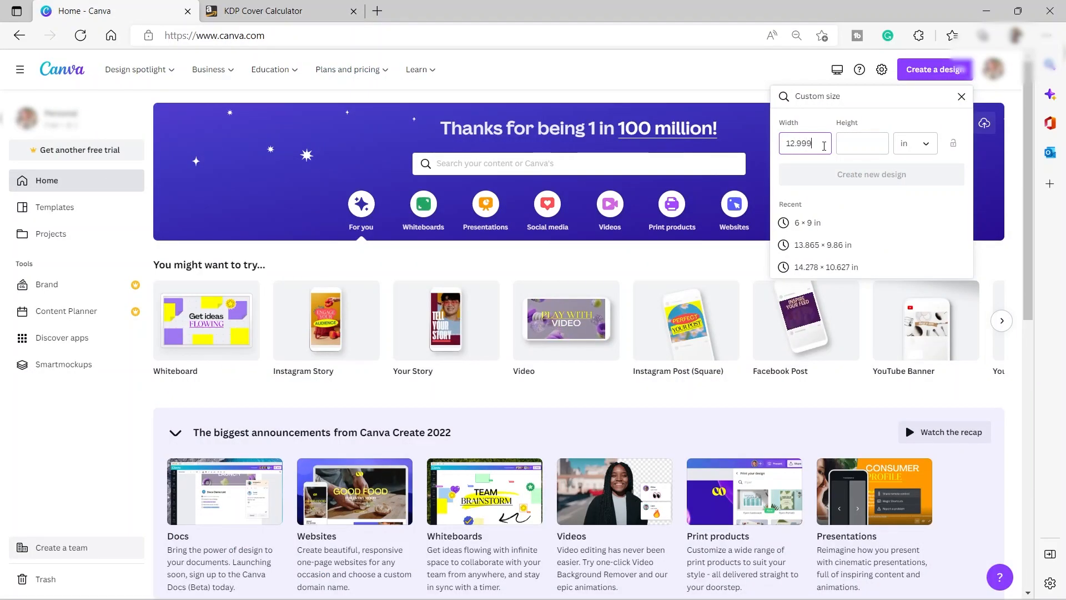
{"action": "left_click", "coordinate": [261, 9]}
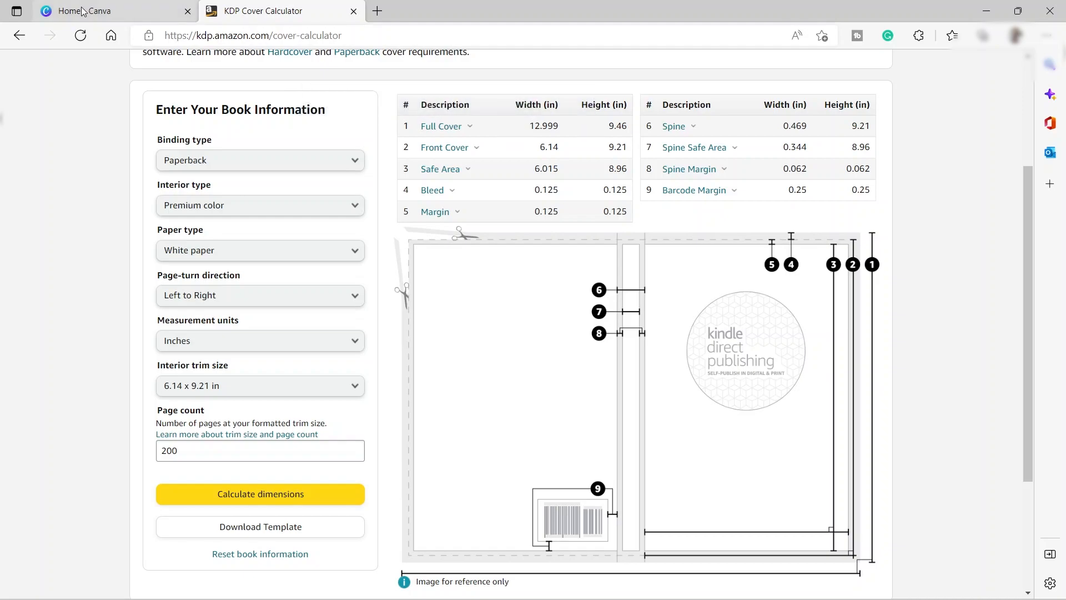
{"action": "left_click", "coordinate": [100, 10]}
{"action": "left_click", "coordinate": [869, 143]}
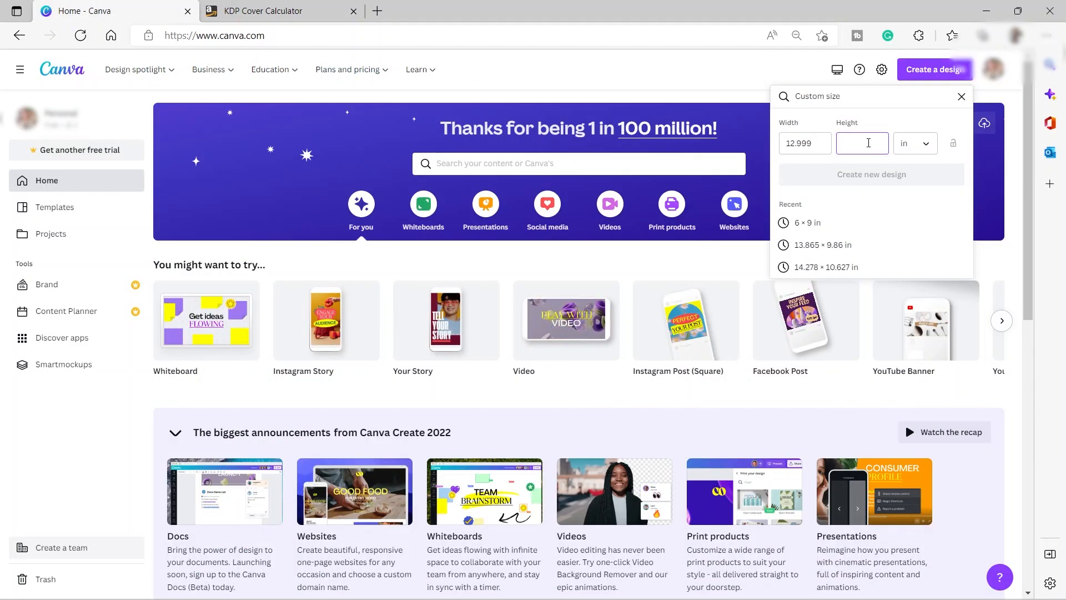
{"action": "type", "text": "9.46"}
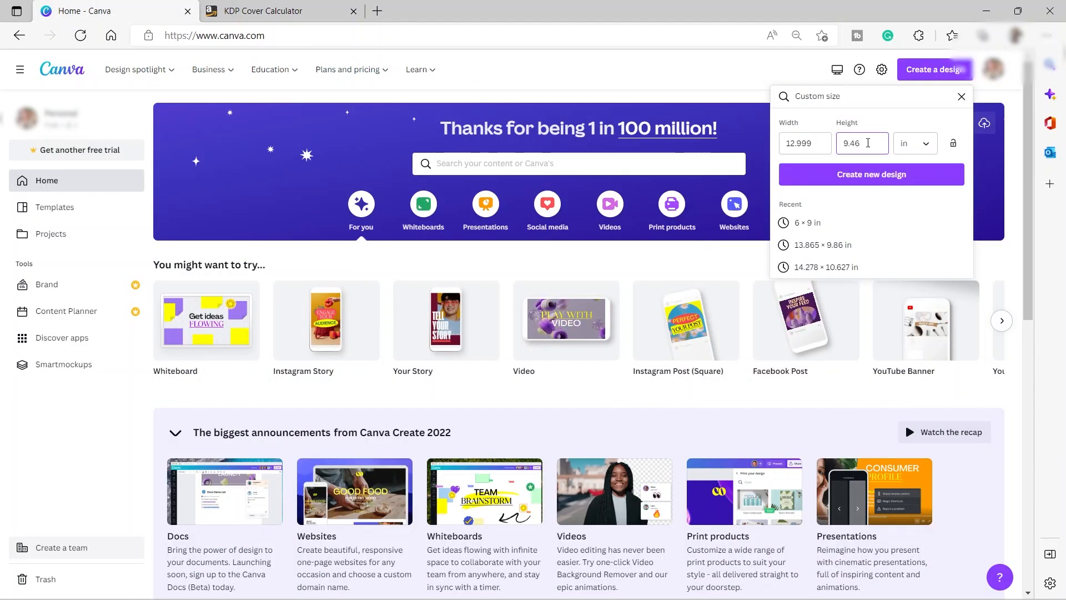
Step: Create the new blank design at the custom size of 12.999 × 9.46 in
{"action": "left_click", "coordinate": [873, 177]}
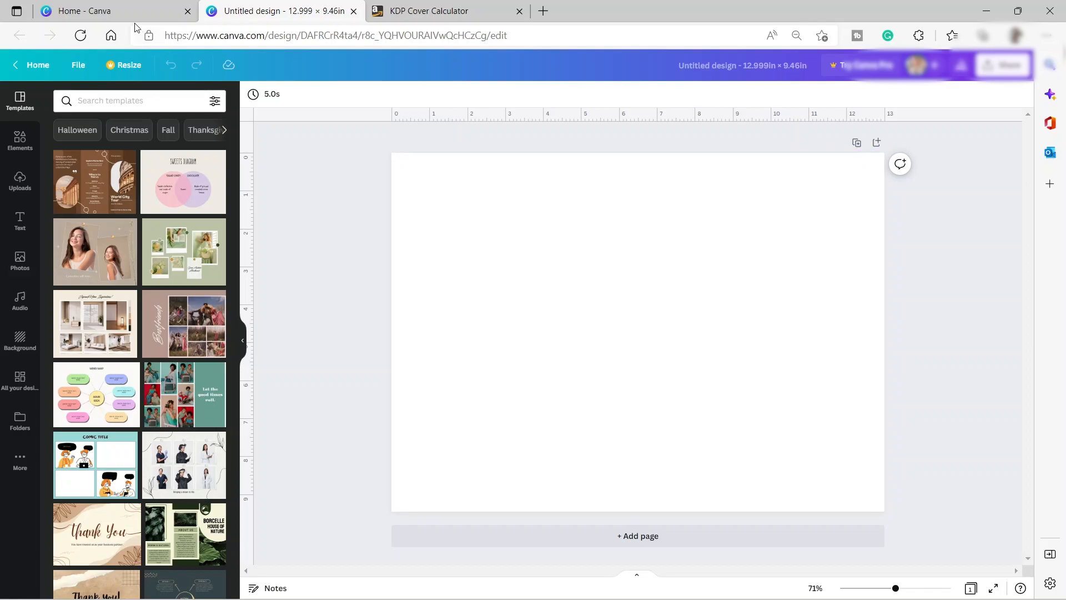
{"action": "left_click", "coordinate": [83, 11]}
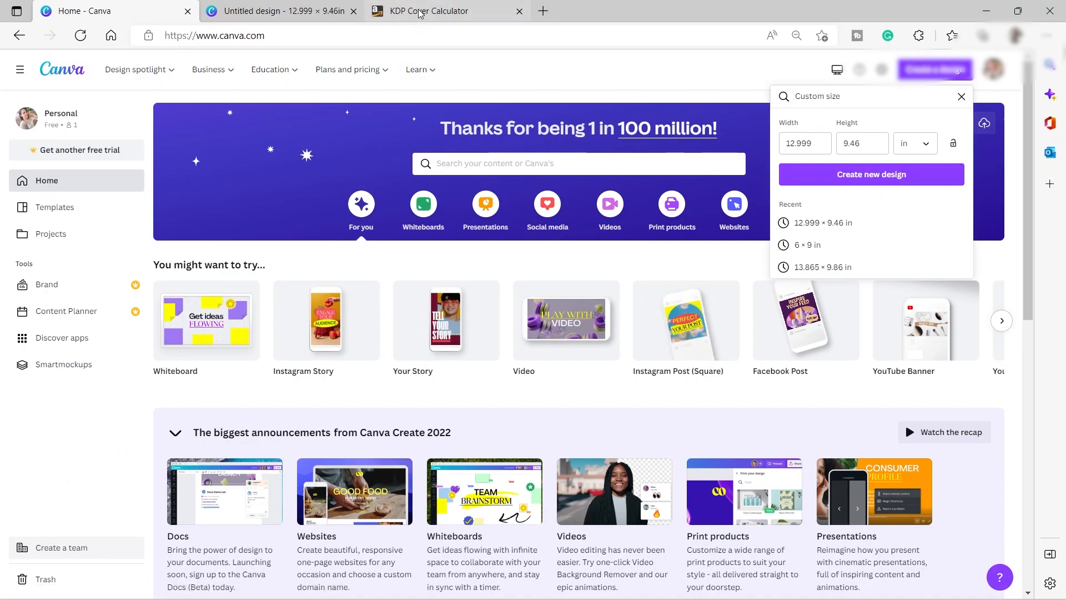
Step: Switch to the KDP Cover Calculator and download the cover template for the 200-page, 6.14 x 9.21 in paperback
{"action": "left_click", "coordinate": [420, 11]}
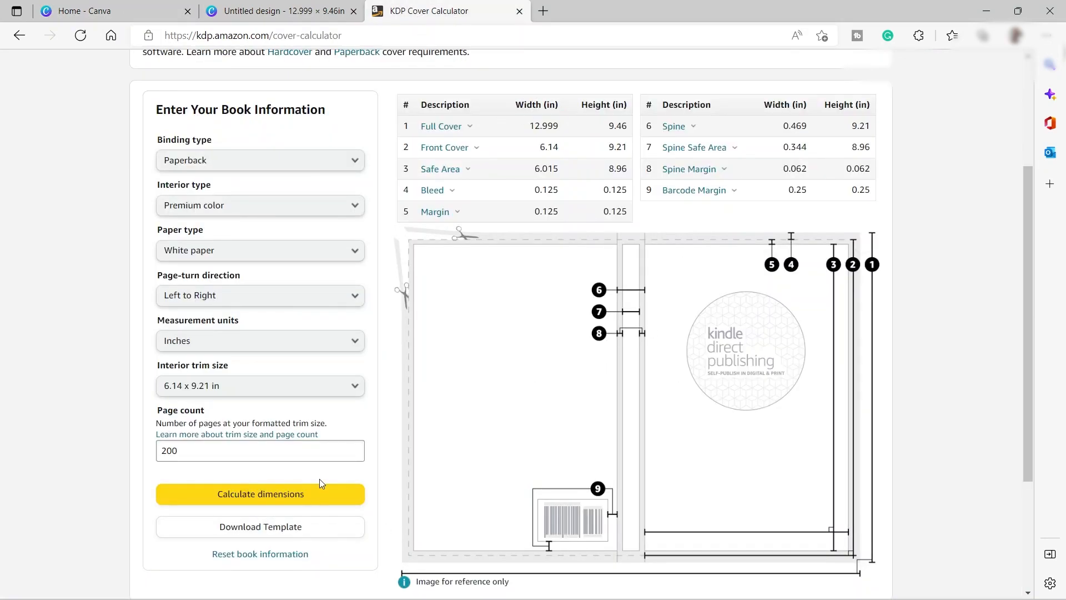
{"action": "scroll", "coordinate": [320, 488], "scroll_direction": "down", "scroll_amount": 2}
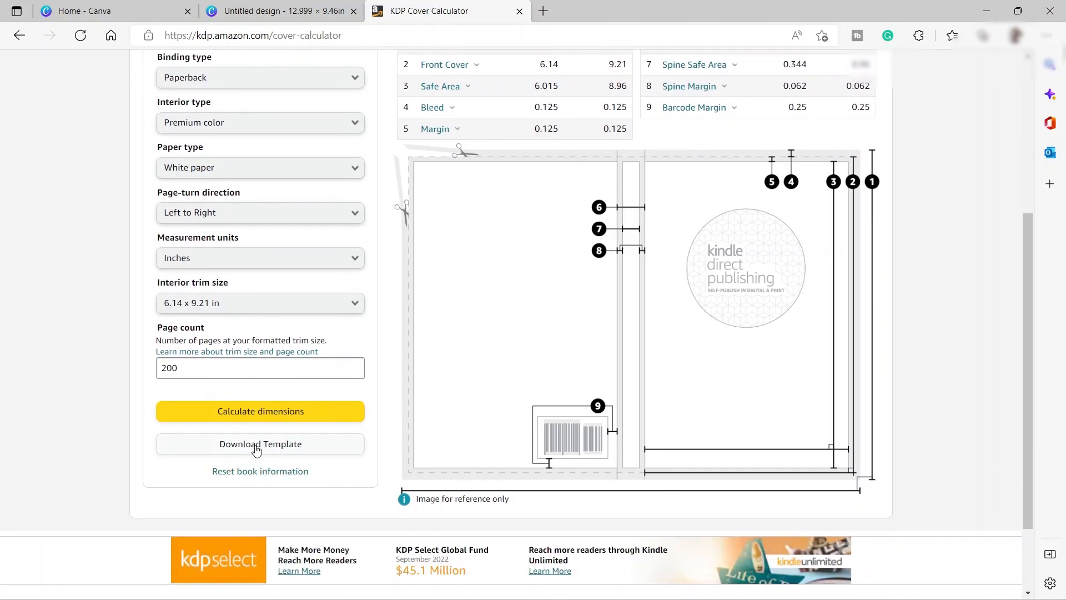
{"action": "left_click", "coordinate": [256, 447]}
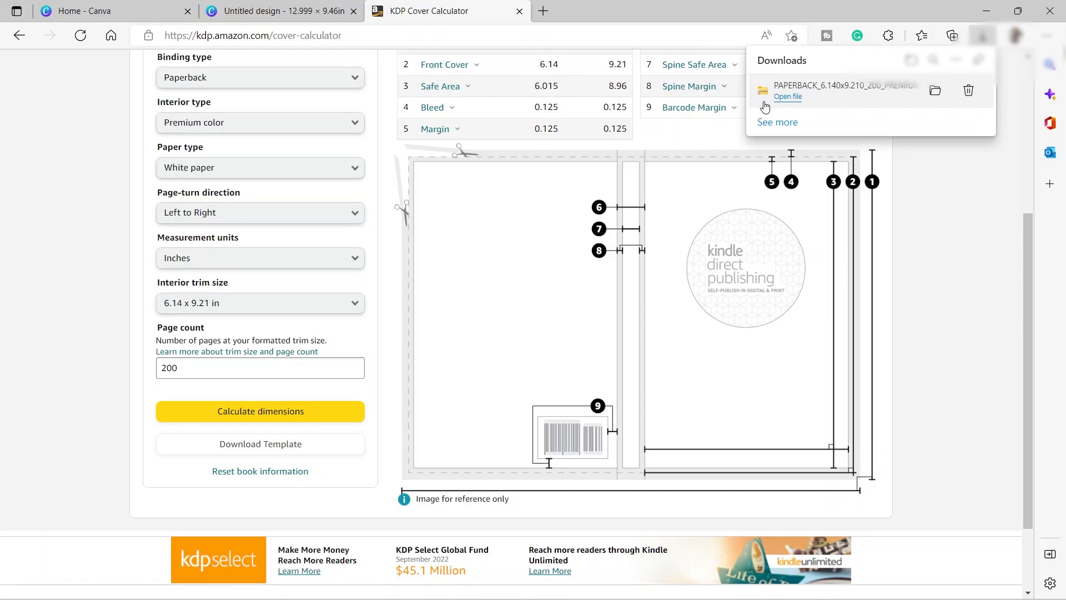
Step: Extract the downloaded PAPERBACK_6.140x9.210_200_PREMIUM_WHITE_en_US archive in the Downloads folder and close the extracted folder's window
{"action": "left_click", "coordinate": [239, 12]}
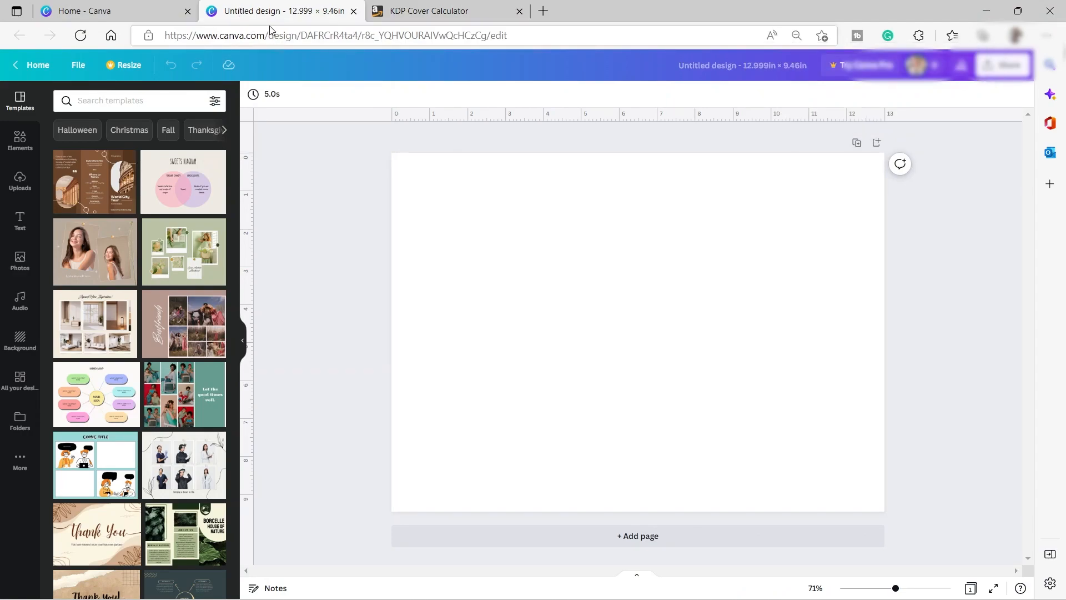
{"action": "key", "text": "alt+Tab"}
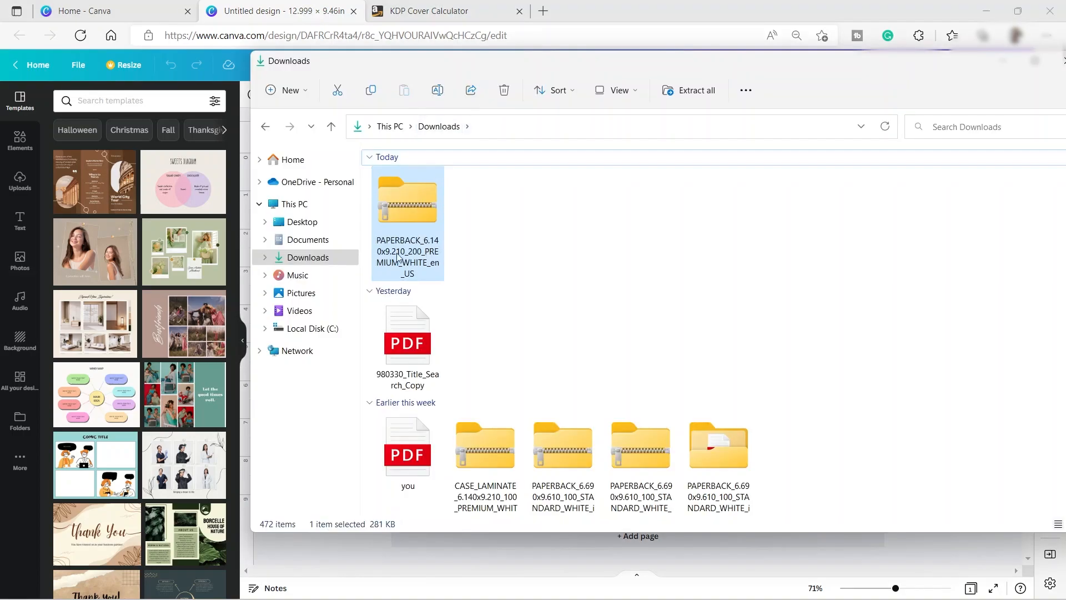
{"action": "right_click", "coordinate": [412, 215]}
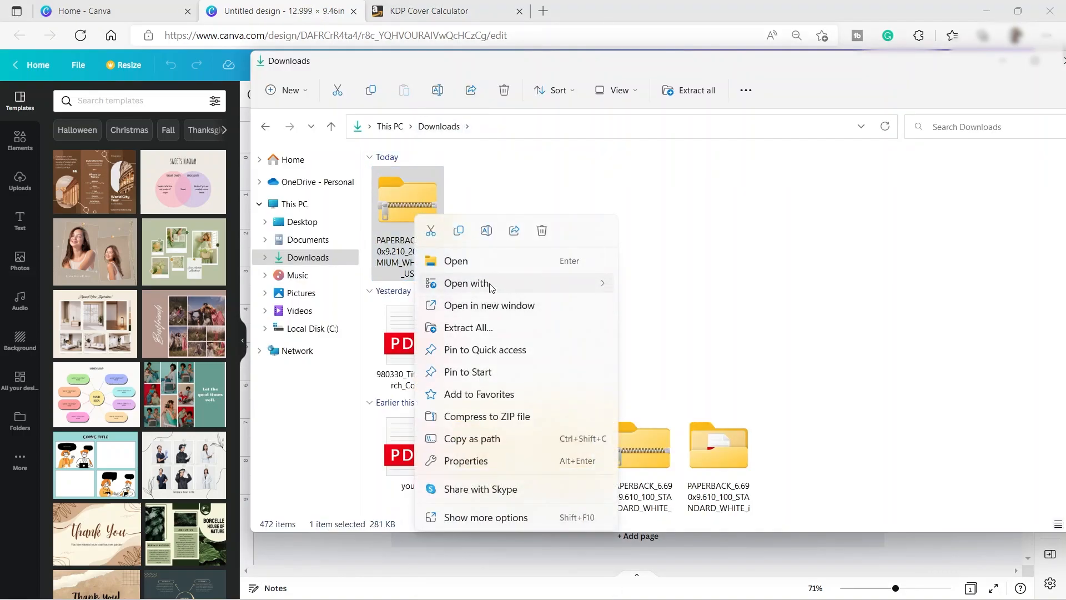
{"action": "left_click", "coordinate": [480, 329]}
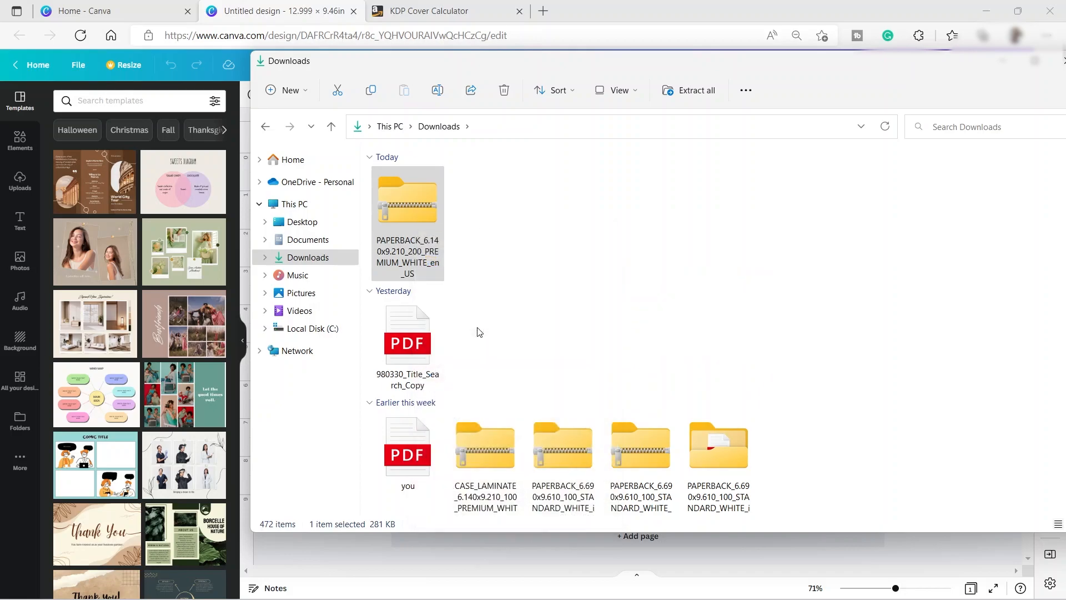
{"action": "left_click", "coordinate": [644, 448]}
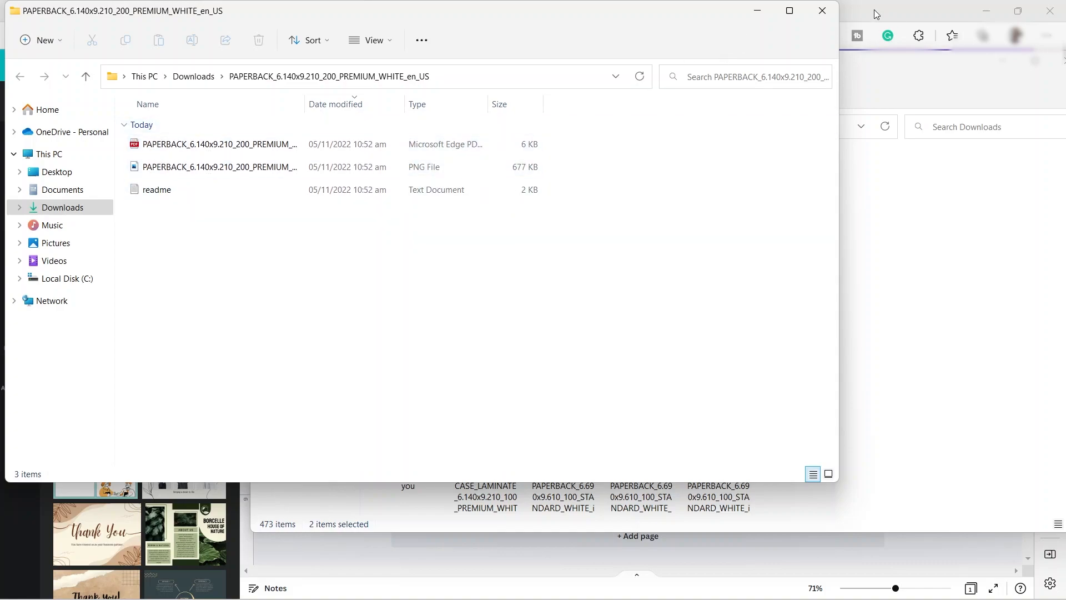
{"action": "left_click", "coordinate": [822, 10]}
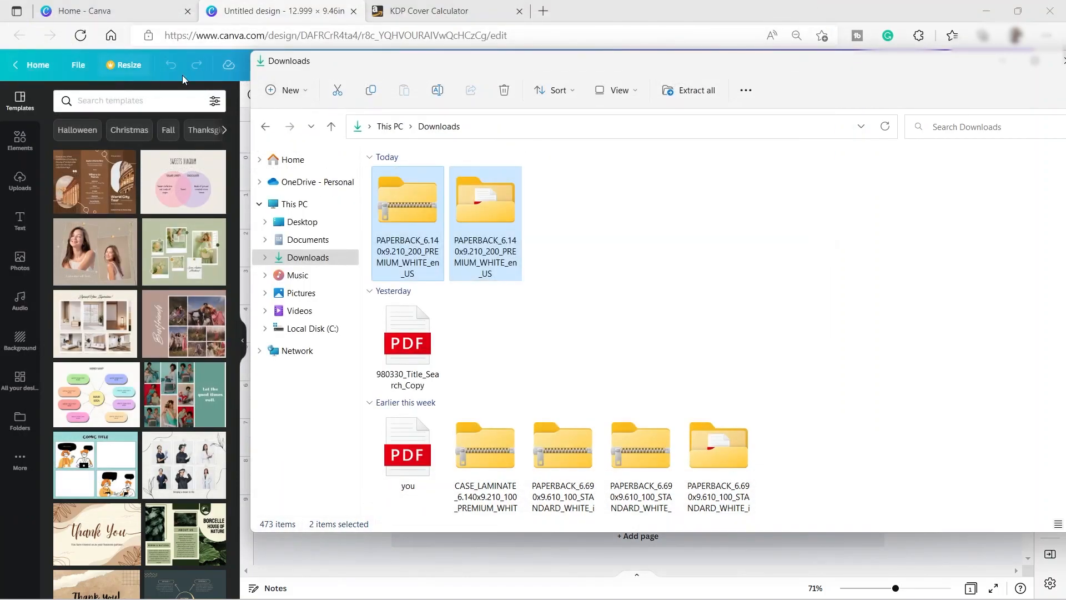
Step: Return to the Canva design and upload the cover template image from the extracted folder
{"action": "left_click", "coordinate": [167, 101]}
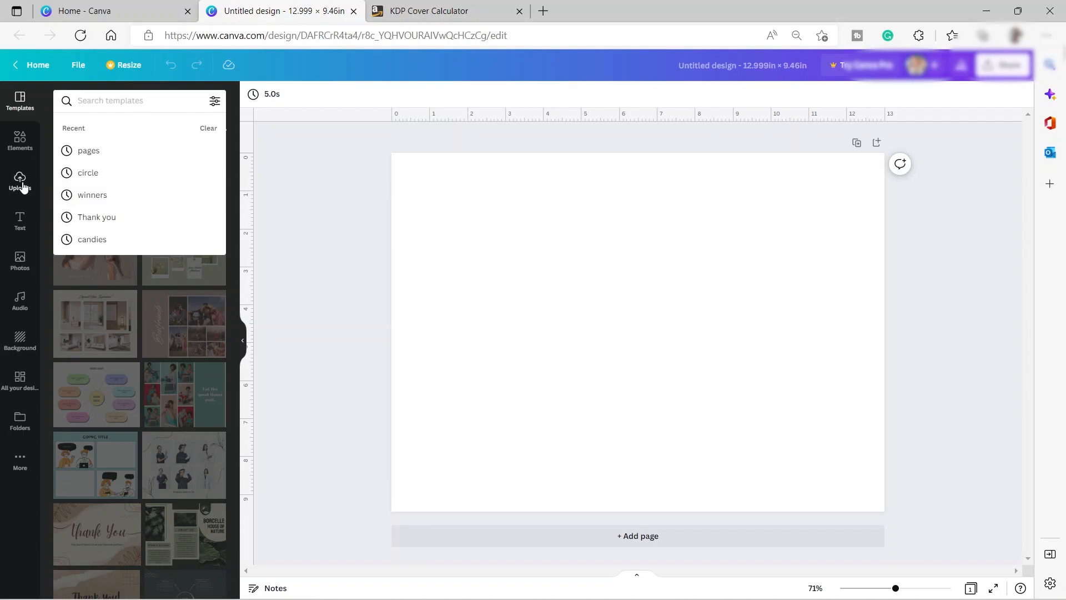
{"action": "left_click", "coordinate": [21, 185]}
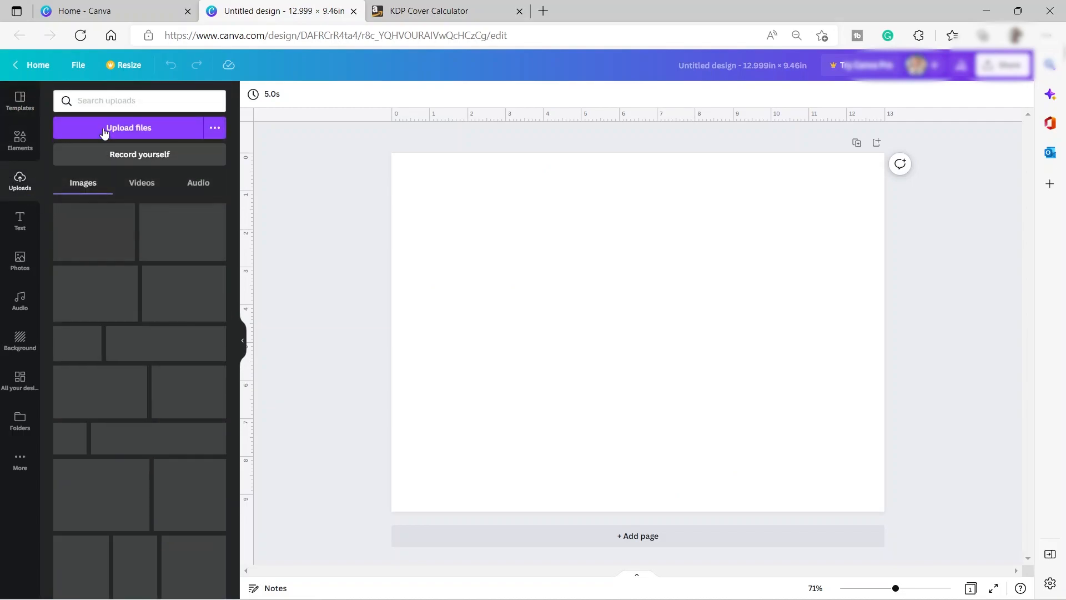
{"action": "left_click", "coordinate": [104, 130]}
{"action": "double_click", "coordinate": [155, 149]}
{"action": "double_click", "coordinate": [215, 155]}
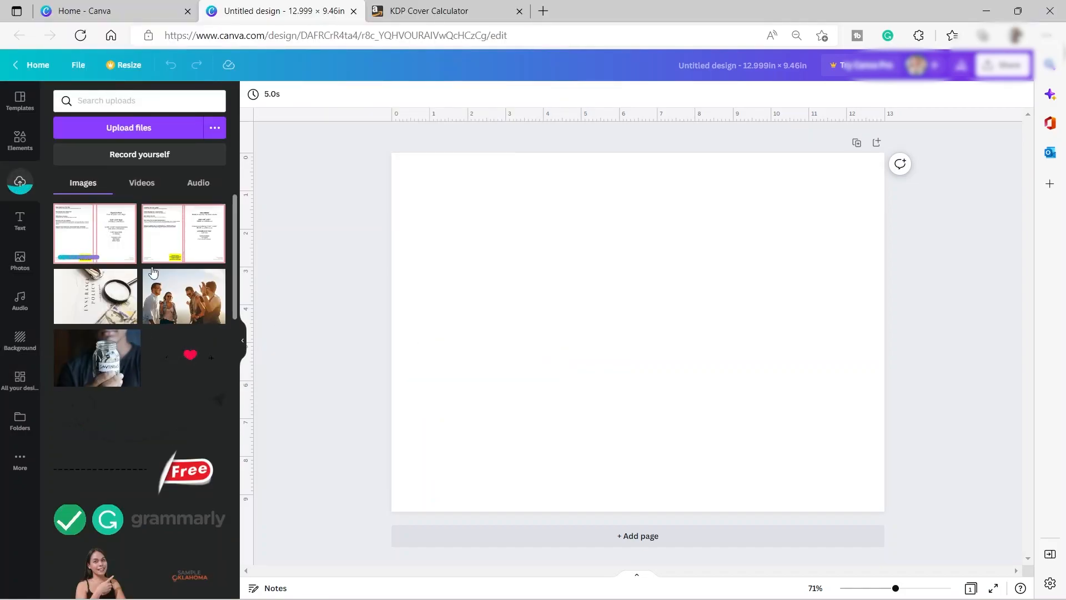
Step: Place the uploaded cover template on the page, align it with the upper-left page corner and enlarge it to fill the page
{"action": "left_click", "coordinate": [100, 239]}
{"action": "left_click_drag", "start_coordinate": [459, 204], "coordinate": [388, 167]}
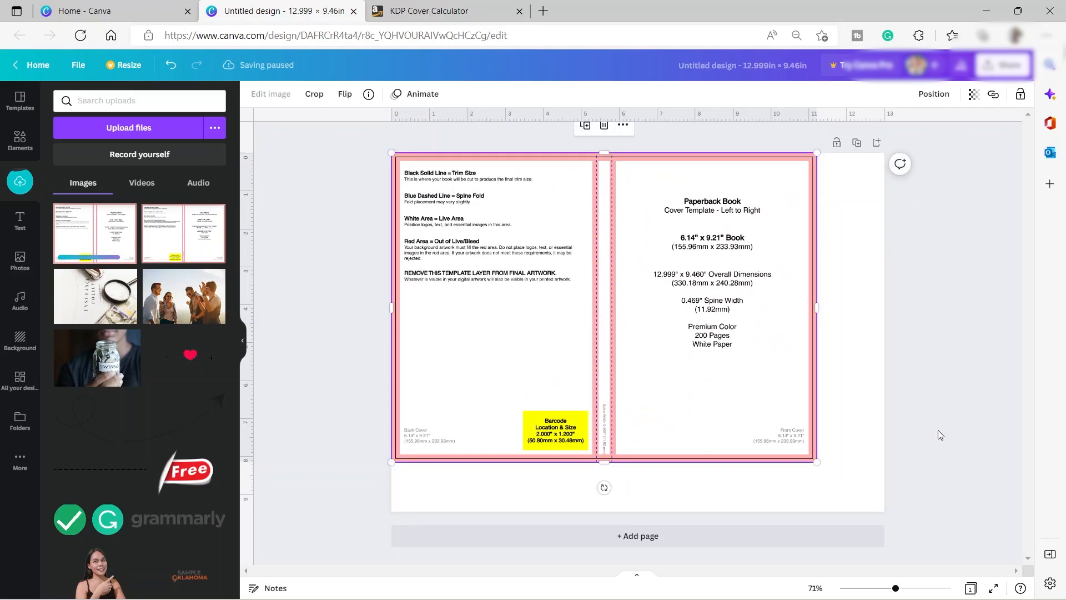
{"action": "left_click_drag", "start_coordinate": [817, 462], "coordinate": [884, 511]}
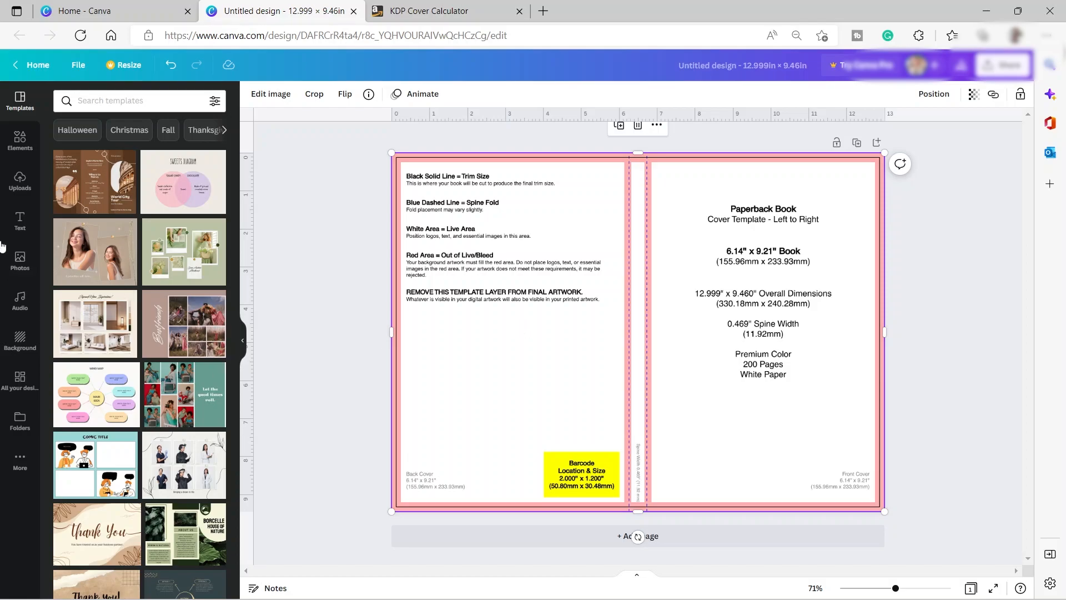
Step: Apply the recently used colorful bokeh lights background and move the template down the page to uncover it
{"action": "left_click", "coordinate": [20, 341]}
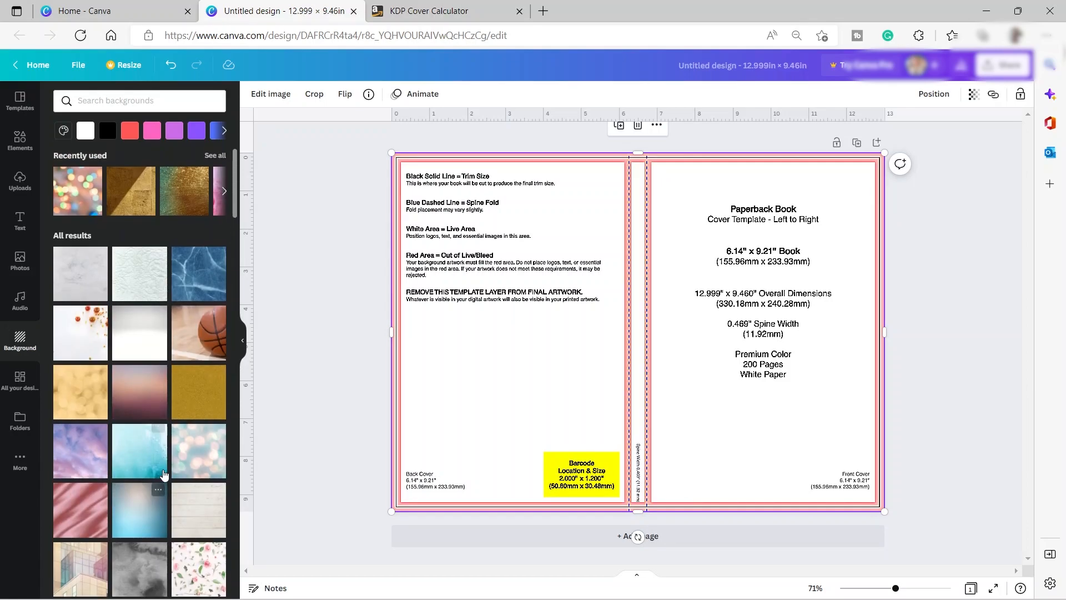
{"action": "left_click", "coordinate": [87, 197]}
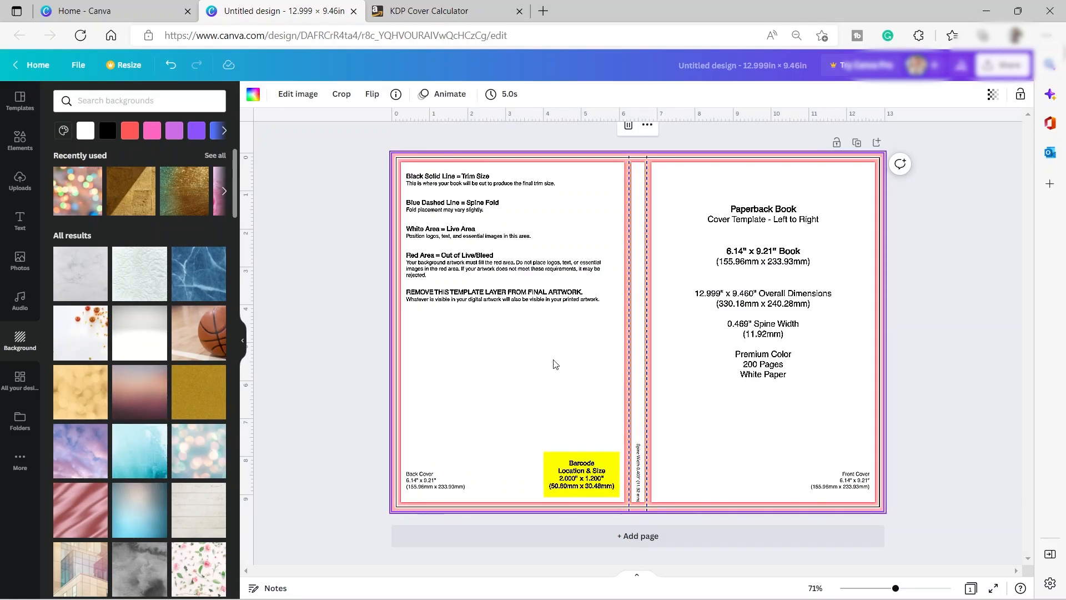
{"action": "left_click_drag", "start_coordinate": [592, 172], "coordinate": [589, 399]}
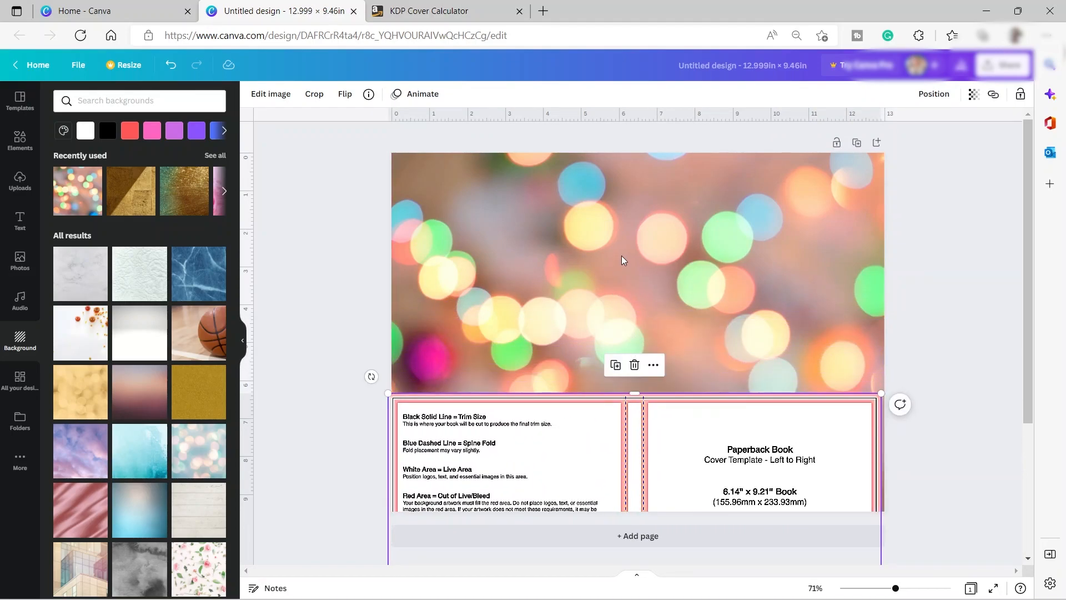
Step: Set the bokeh background's blur to 20 and its transparency to 80
{"action": "left_click", "coordinate": [651, 278]}
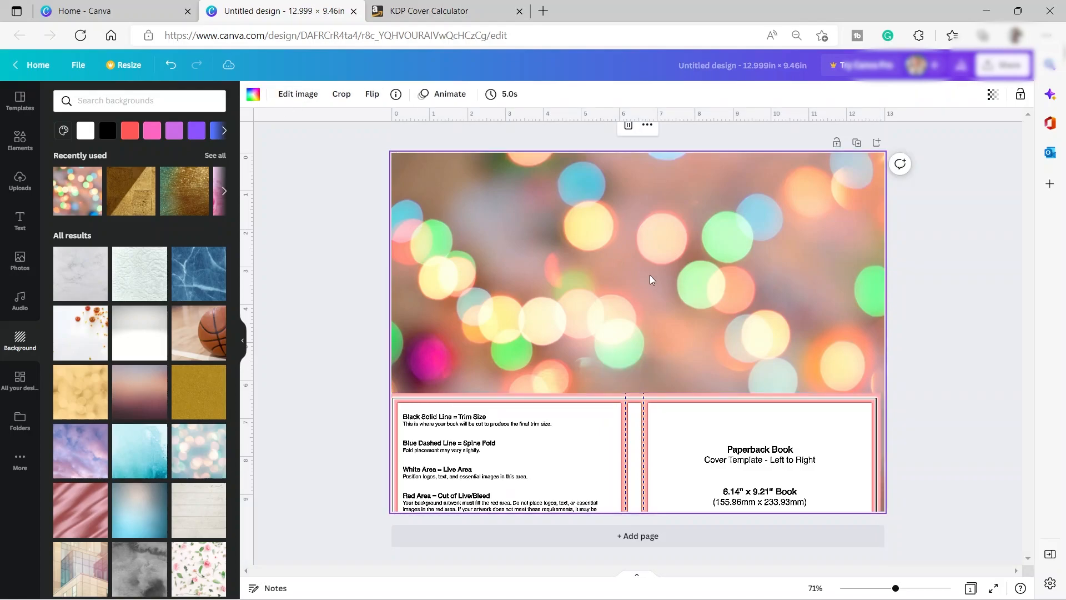
{"action": "left_click", "coordinate": [304, 105]}
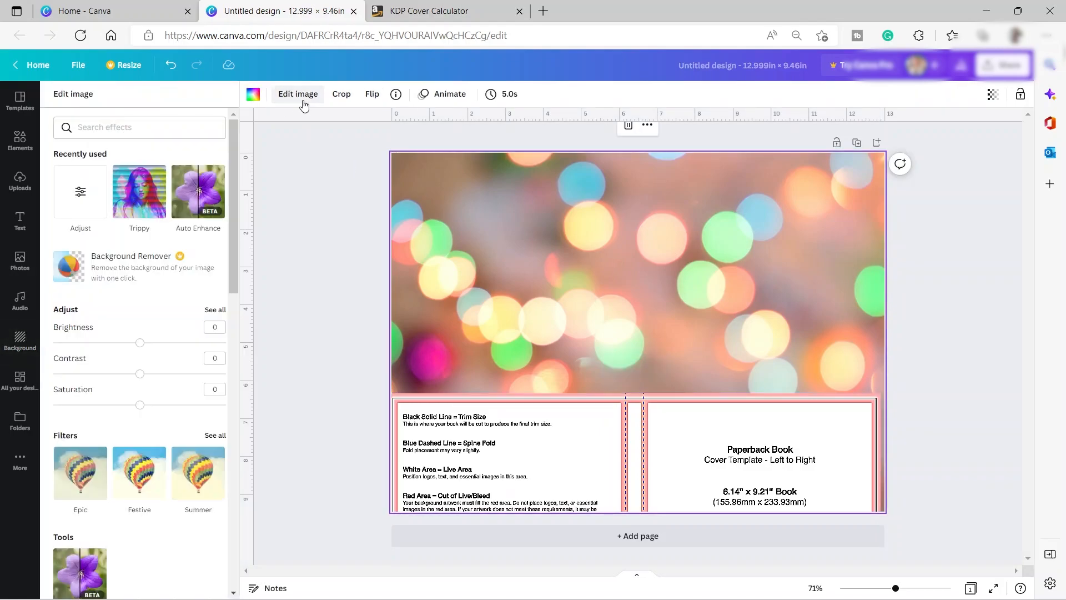
{"action": "left_click", "coordinate": [213, 311]}
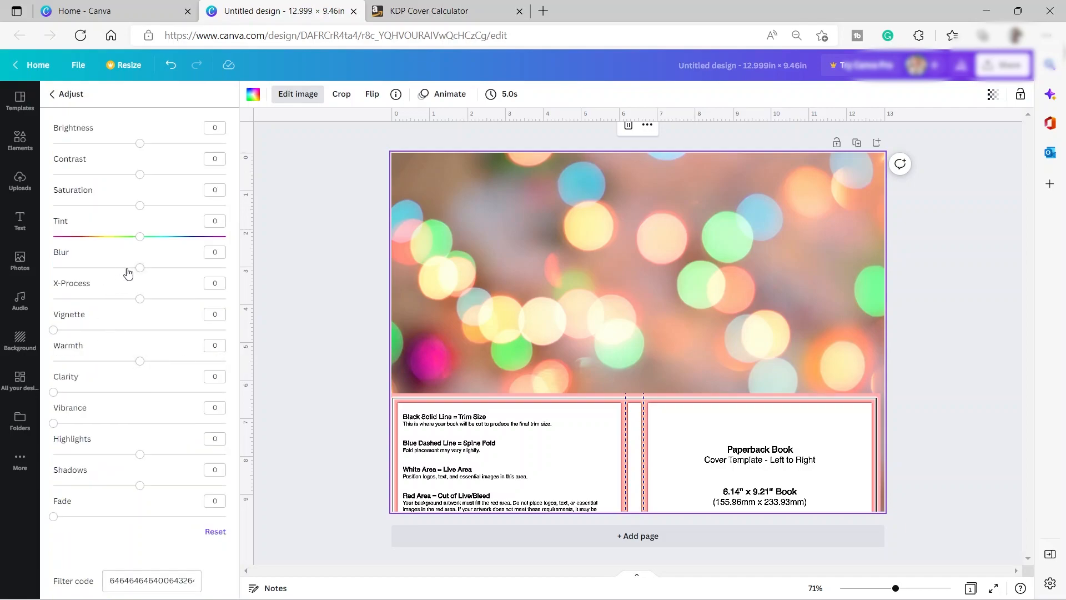
{"action": "mouse_move", "coordinate": [140, 268]}
{"action": "left_mouse_down"}
{"action": "mouse_move", "coordinate": [165, 273]}
{"action": "mouse_move", "coordinate": [157, 276]}
{"action": "left_mouse_up"}
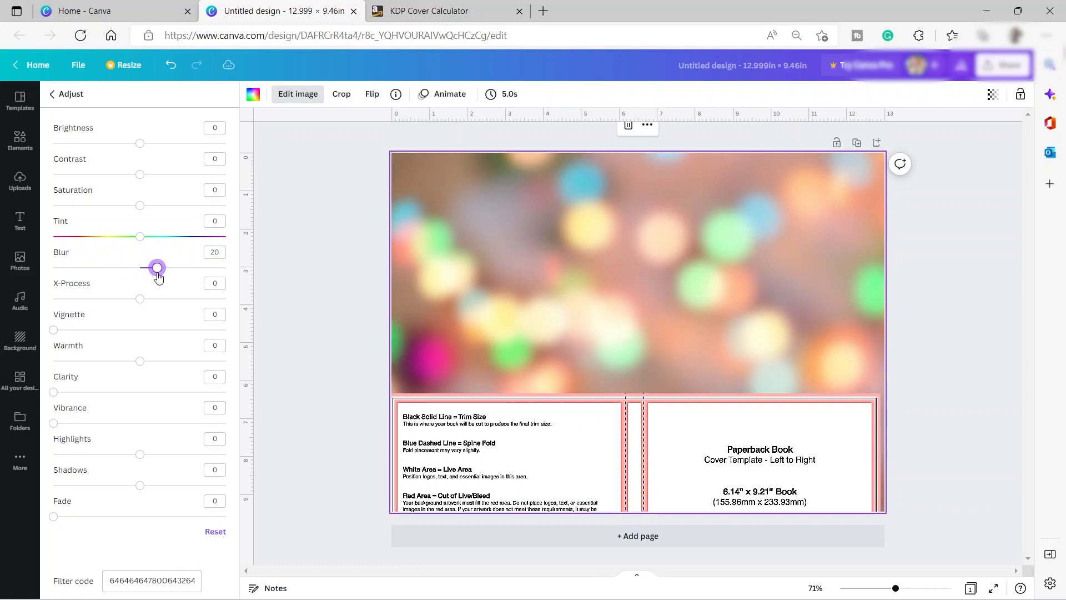
{"action": "left_click", "coordinate": [993, 94]}
{"action": "left_click_drag", "start_coordinate": [991, 143], "coordinate": [967, 145]}
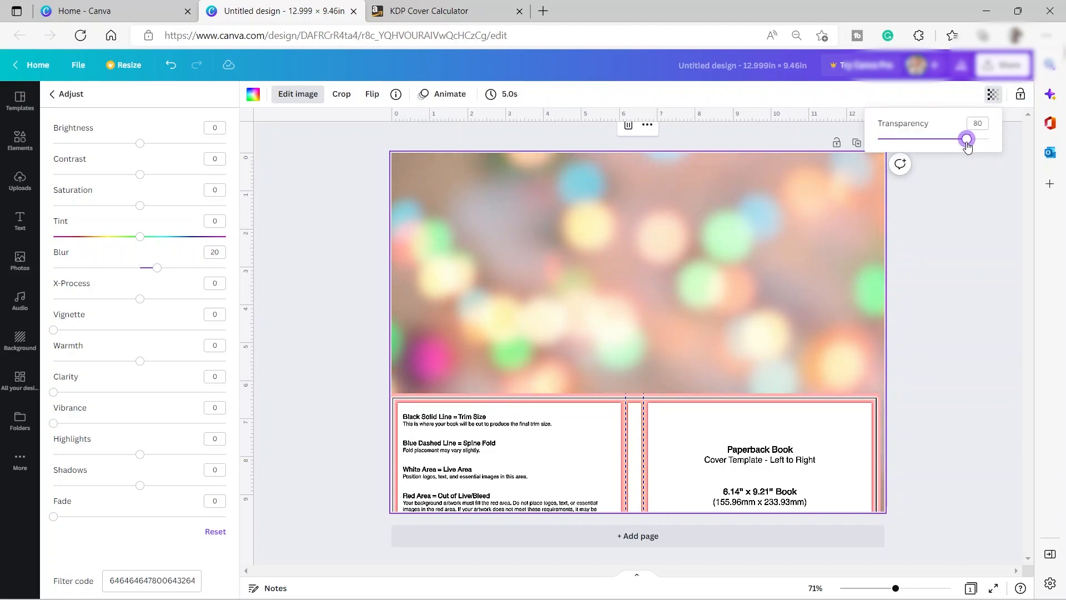
{"action": "left_click", "coordinate": [982, 231]}
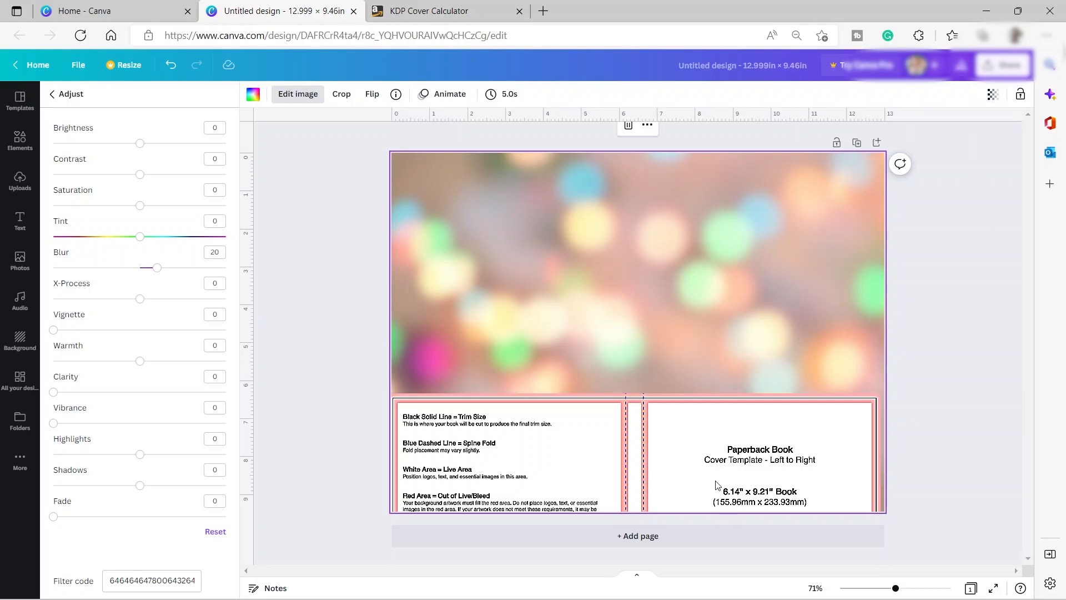
Step: Move the cover template back up to cover the whole page and set its transparency to 17
{"action": "left_click_drag", "start_coordinate": [663, 405], "coordinate": [674, 166]}
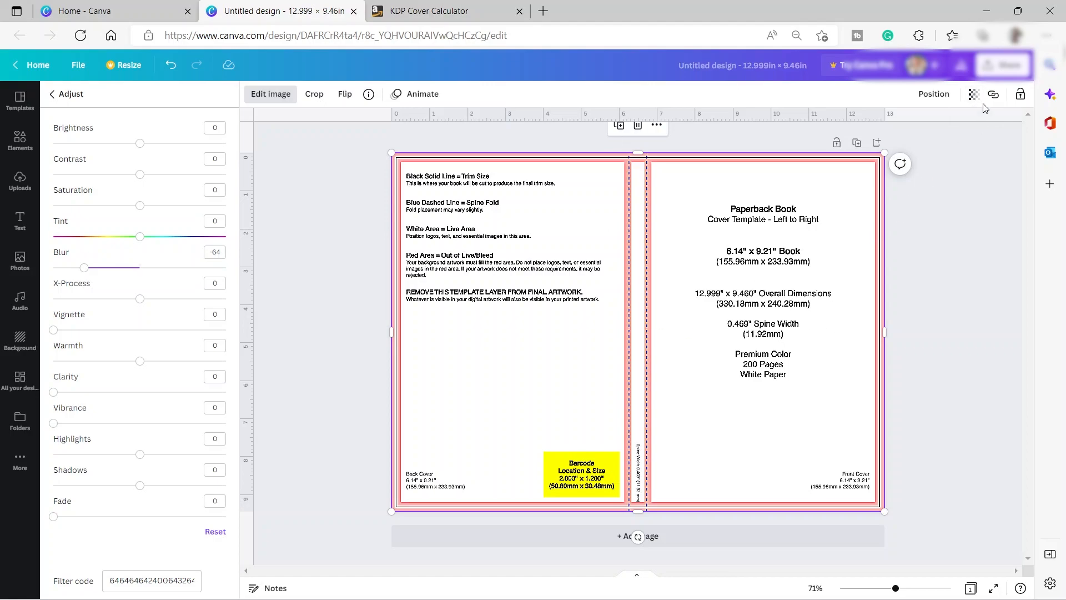
{"action": "left_click", "coordinate": [974, 95]}
{"action": "left_click_drag", "start_coordinate": [970, 144], "coordinate": [878, 160]}
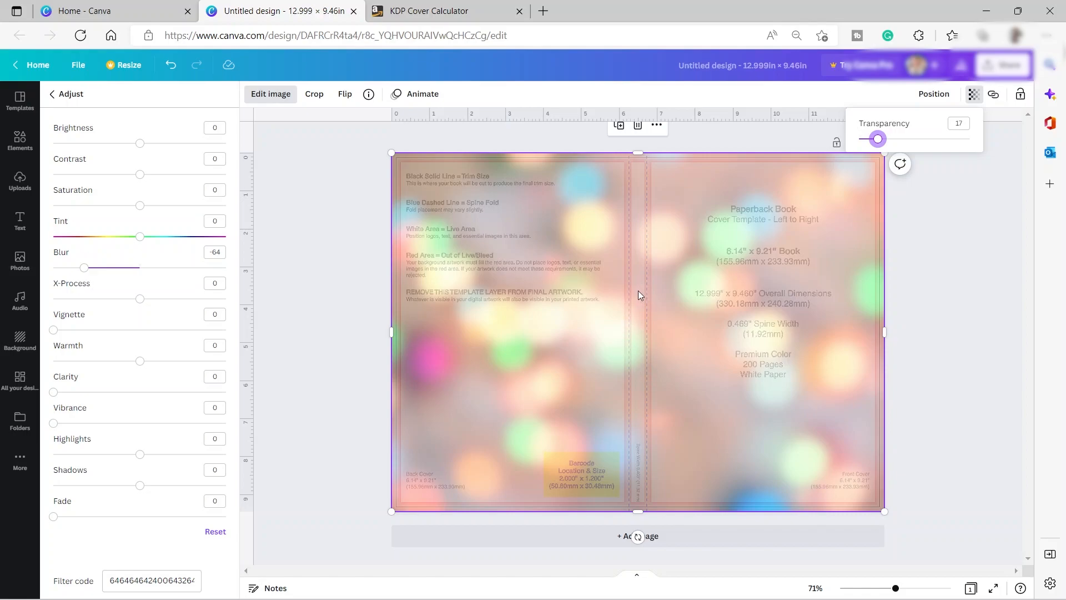
Step: Add a subheading to the page with the text "Remance Book 3rd Edition"
{"action": "left_click", "coordinate": [20, 220]}
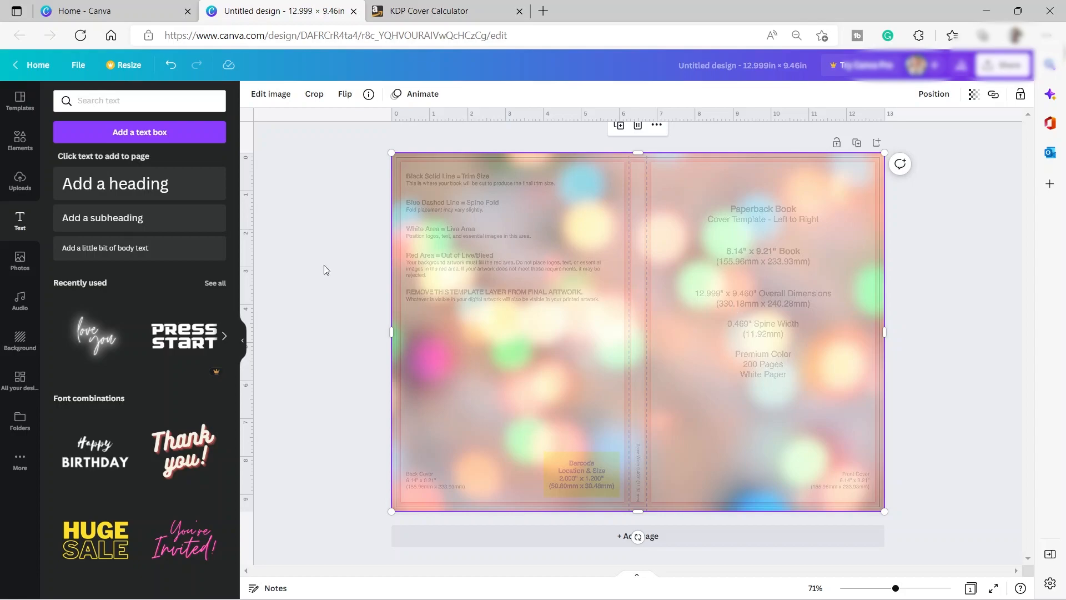
{"action": "left_click", "coordinate": [122, 218]}
{"action": "type", "text": "Re"}
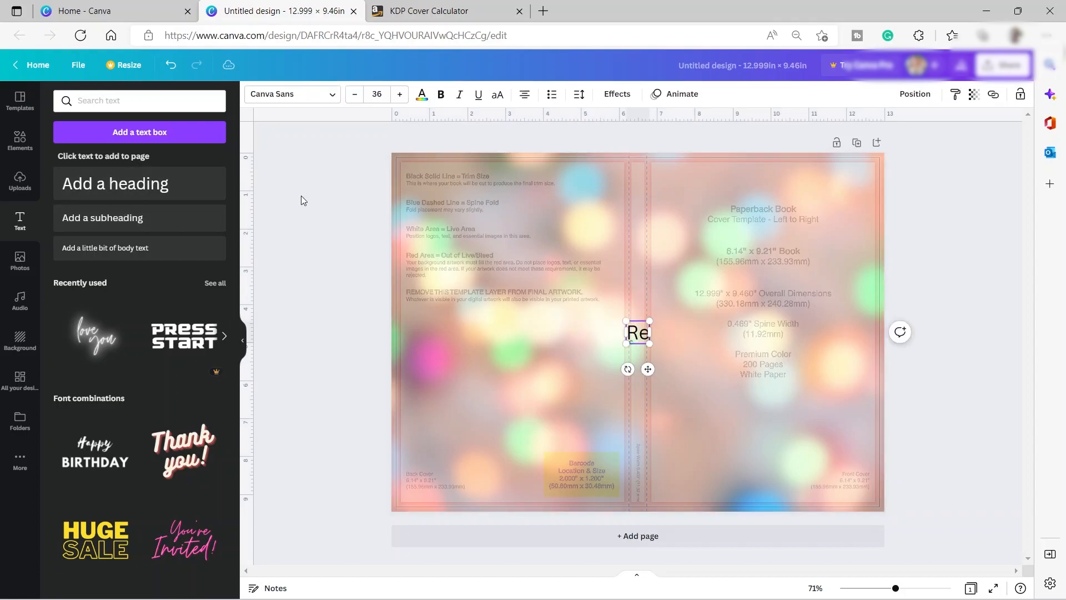
{"action": "type", "text": "mance Book 3rd Edition"}
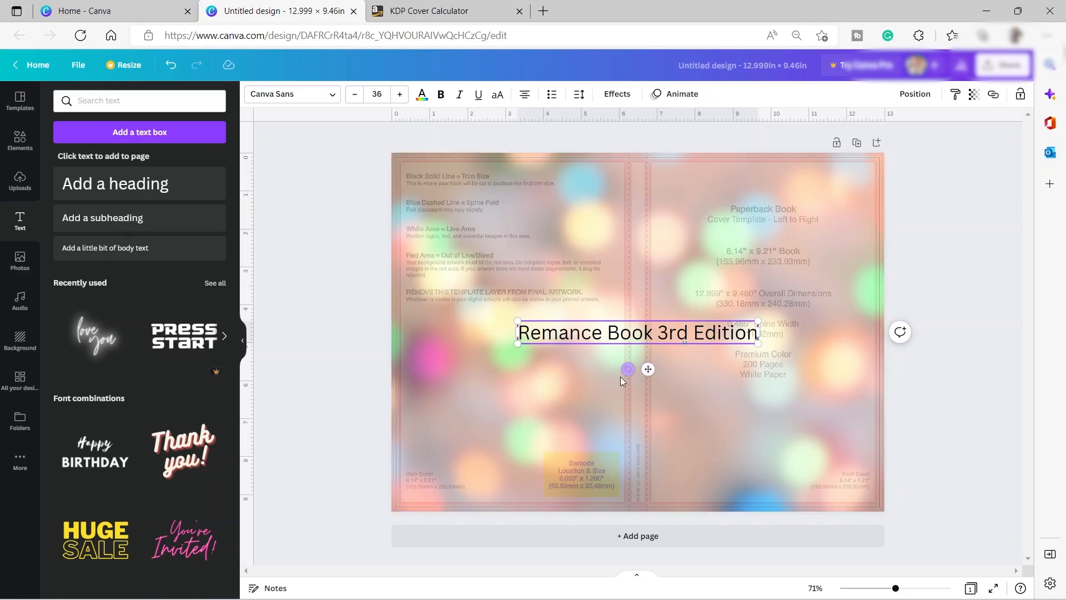
Step: Shrink the title to size 23.1 in bold, rotate it to read upward and place it on the lower part of the spine
{"action": "left_click_drag", "start_coordinate": [518, 342], "coordinate": [578, 323]}
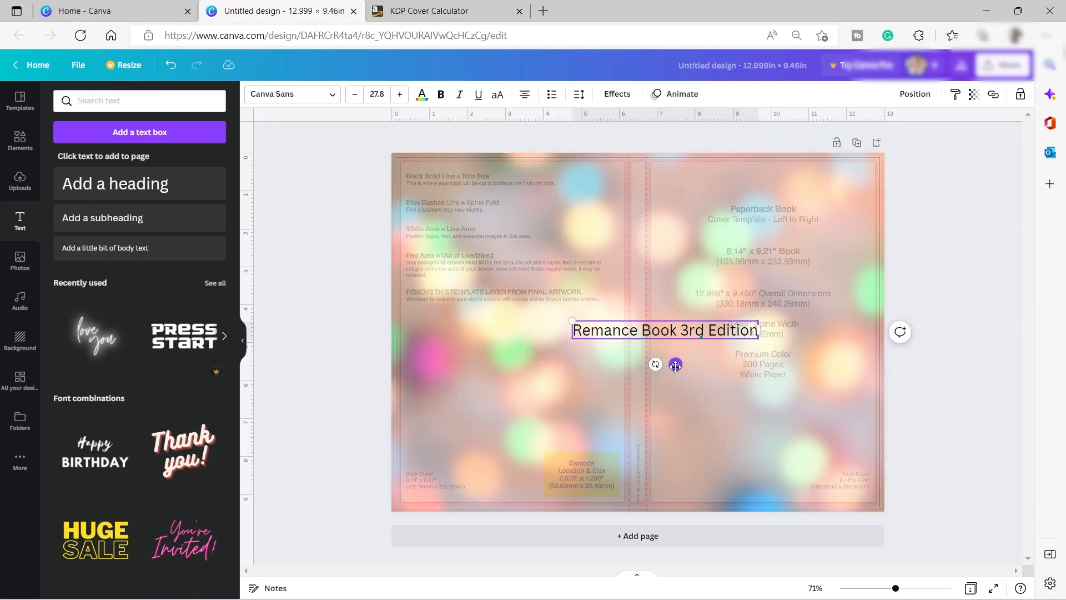
{"action": "left_click_drag", "start_coordinate": [656, 364], "coordinate": [727, 337]}
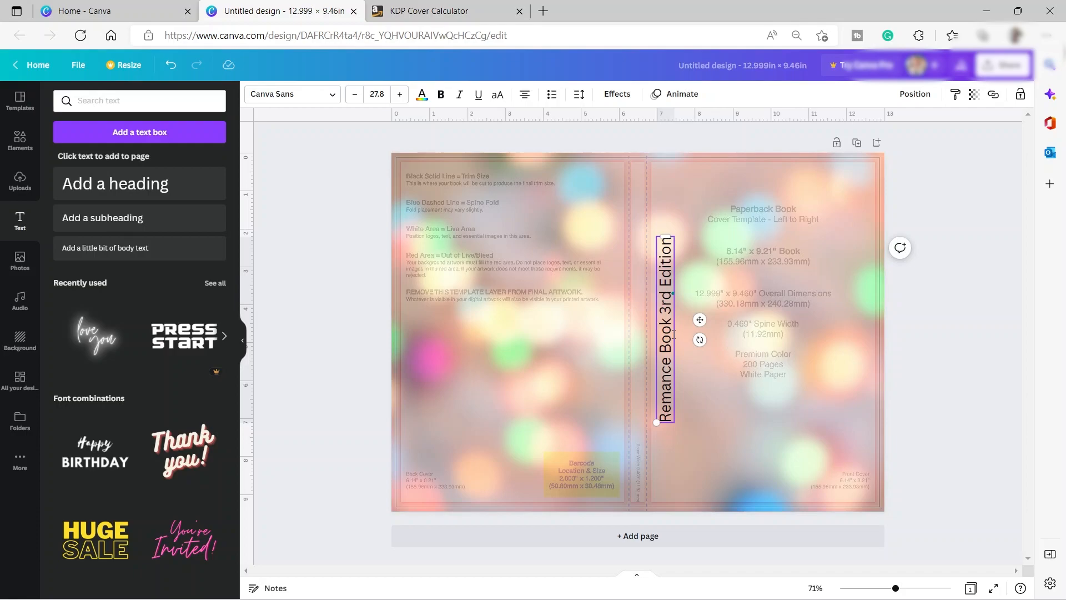
{"action": "left_click_drag", "start_coordinate": [699, 319], "coordinate": [669, 409]}
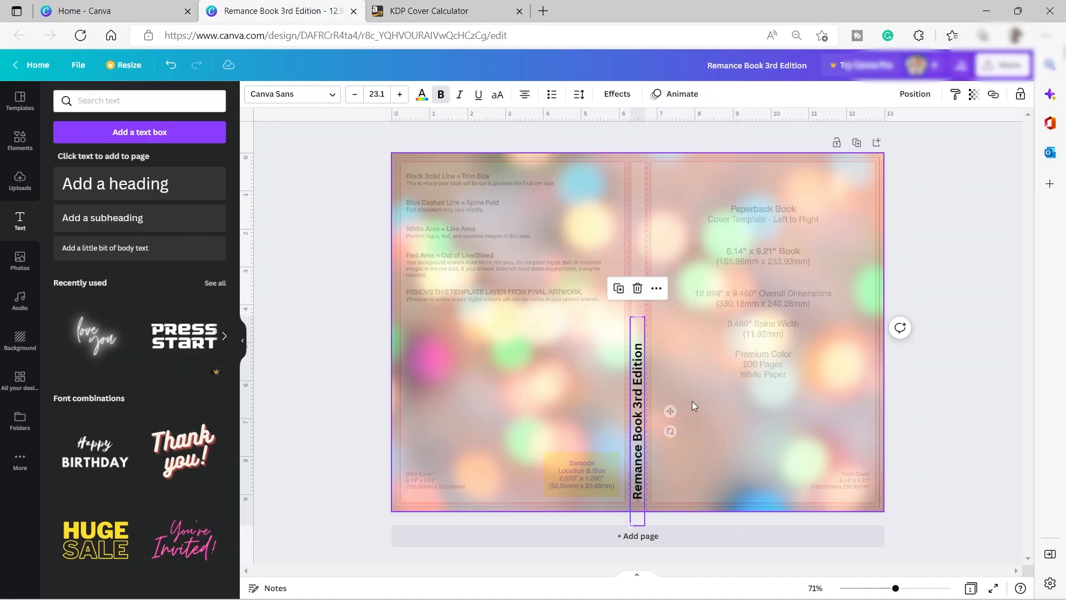
{"action": "left_click", "coordinate": [692, 400]}
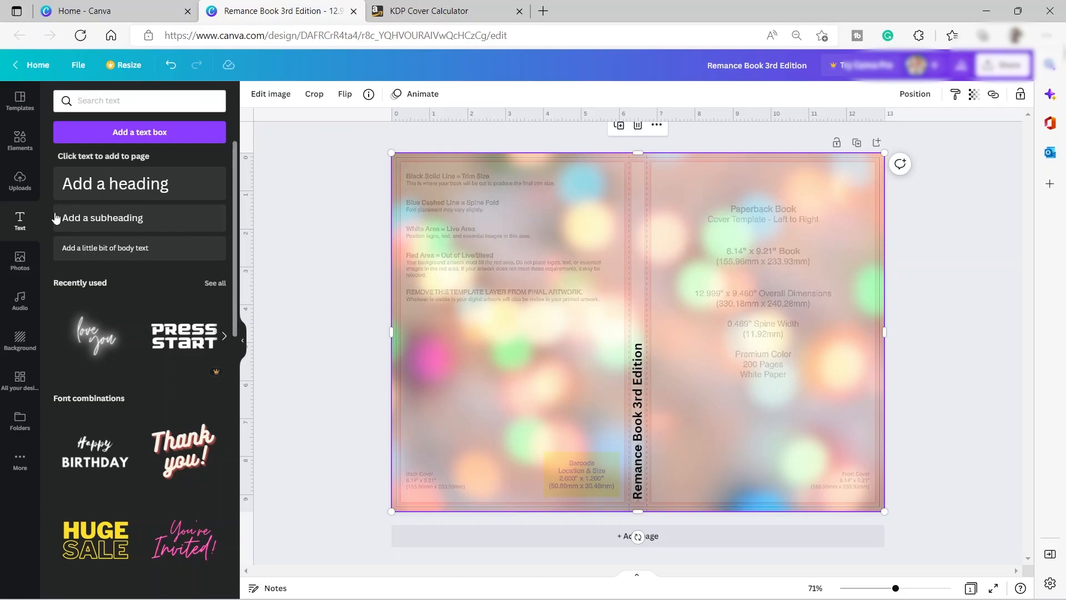
Step: Search the elements for "lady", add the woman in the orange blouse and black skirt, and scale her down on the front cover
{"action": "left_click", "coordinate": [24, 150]}
{"action": "left_click", "coordinate": [151, 106]}
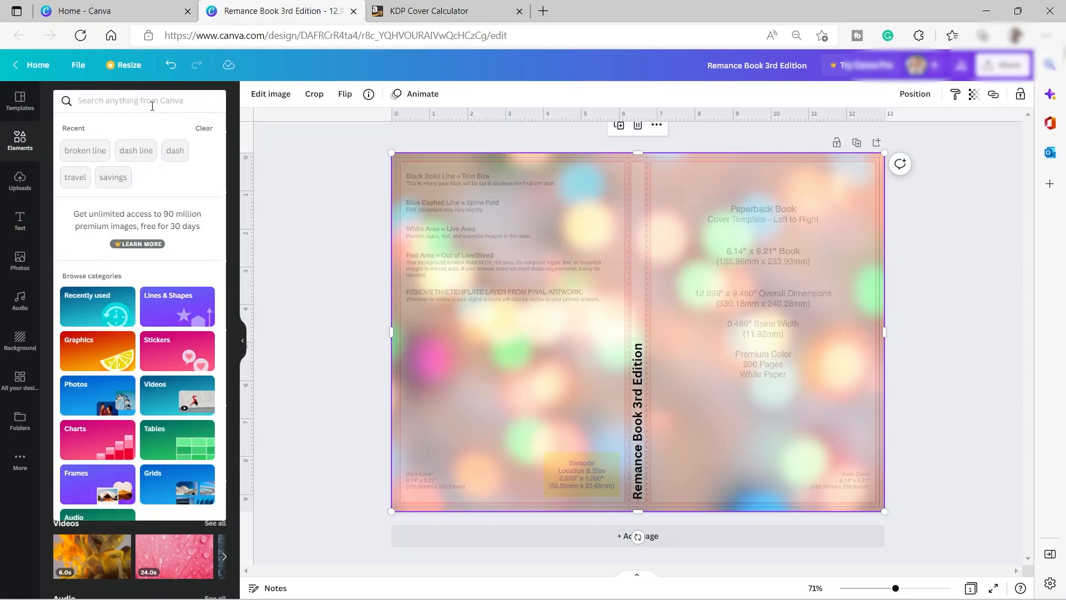
{"action": "type", "text": "lady"}
{"action": "key", "text": "Return"}
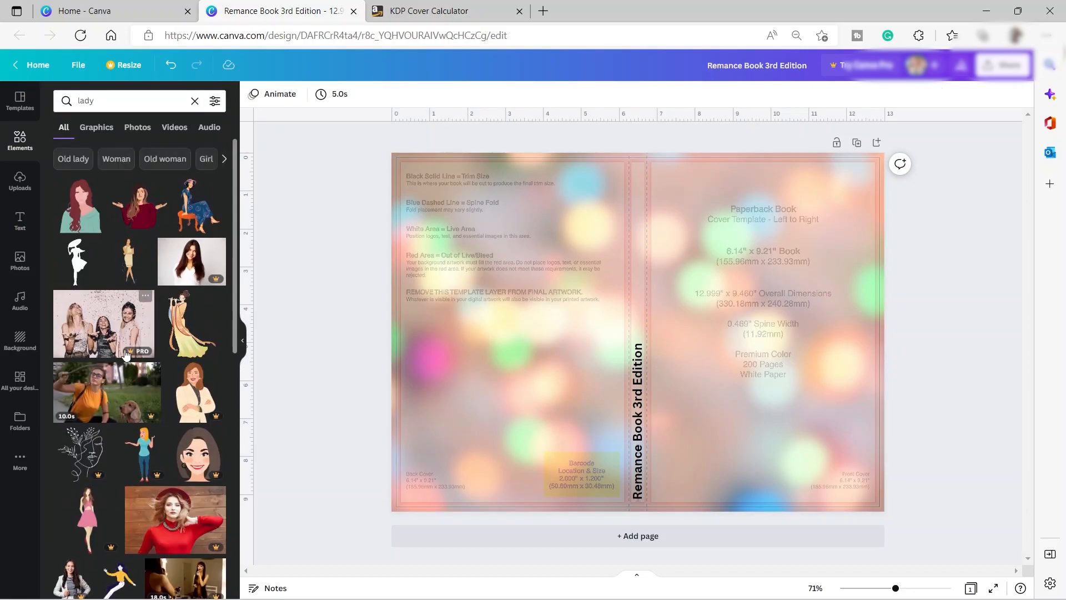
{"action": "scroll", "coordinate": [165, 321], "scroll_direction": "down", "scroll_amount": 4}
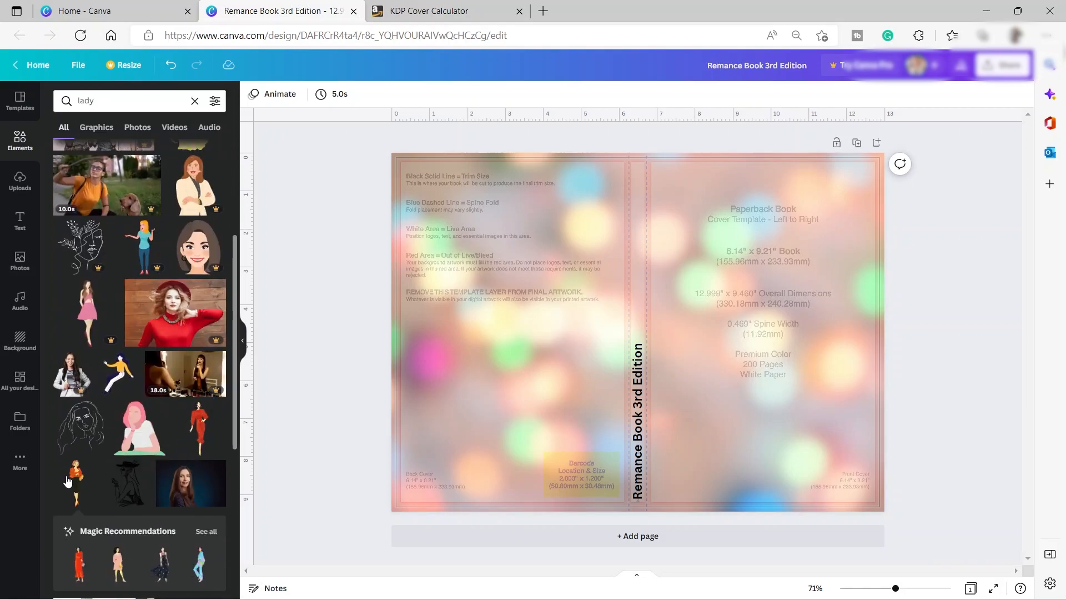
{"action": "left_click", "coordinate": [78, 483]}
{"action": "left_click_drag", "start_coordinate": [686, 185], "coordinate": [672, 225]}
{"action": "left_click_drag", "start_coordinate": [632, 315], "coordinate": [844, 329]}
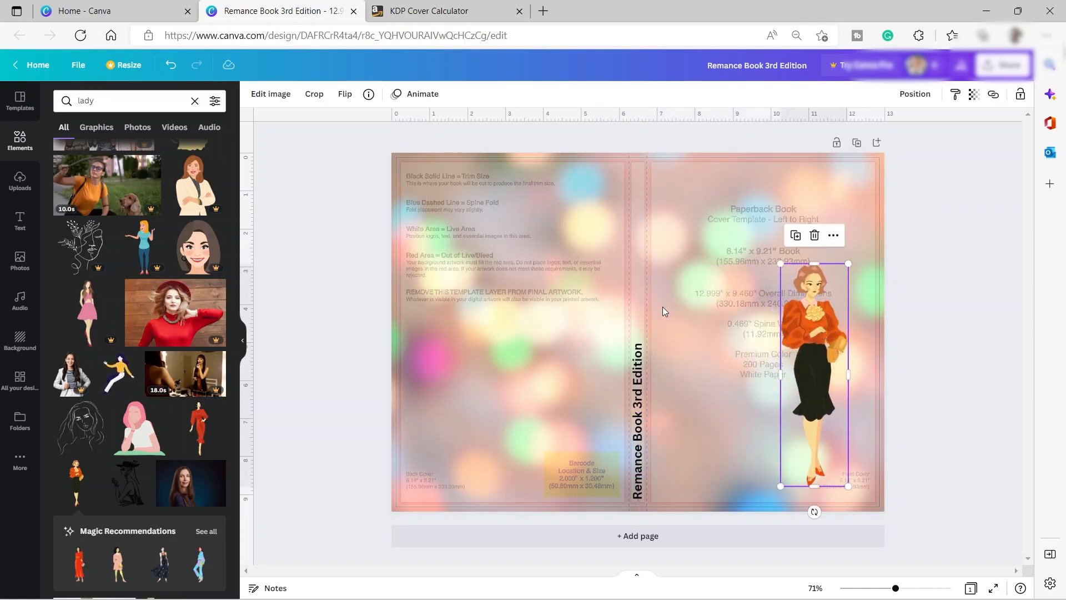
Step: Search the elements for "Guy" and add the standing man in the pink shirt and tan trousers to the page
{"action": "left_click", "coordinate": [114, 100]}
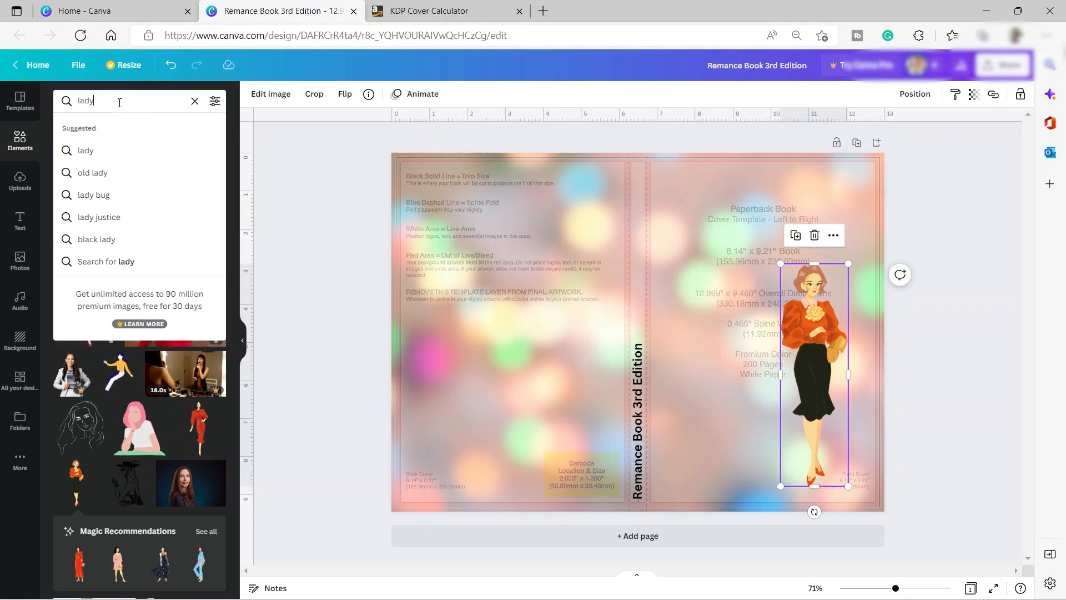
{"action": "key", "text": "BackSpace"}
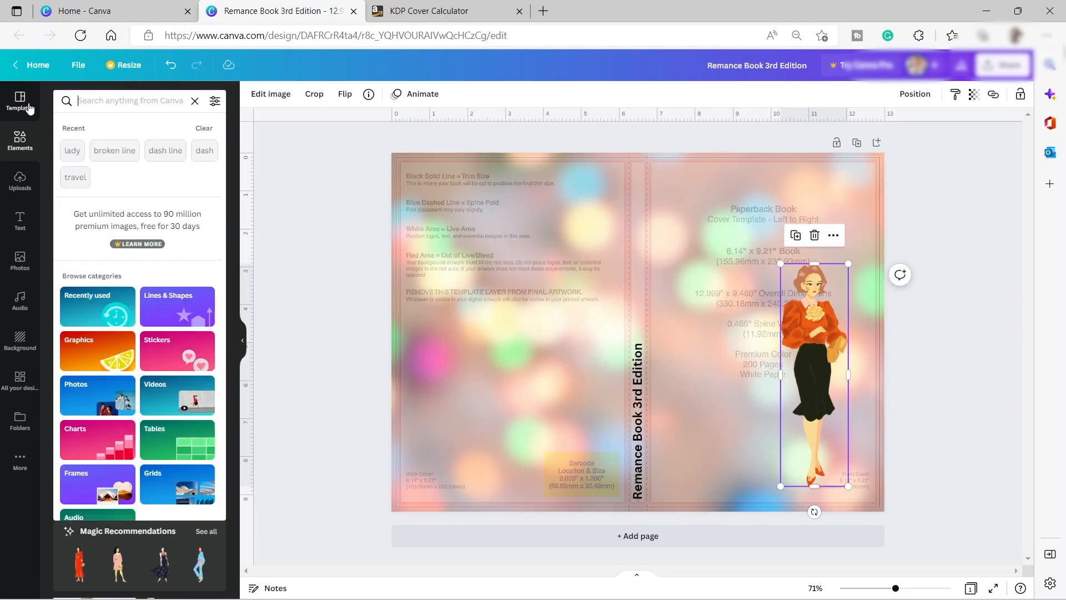
{"action": "type", "text": "Guy"}
{"action": "key", "text": "Return"}
{"action": "scroll", "coordinate": [161, 342], "scroll_direction": "down", "scroll_amount": 5}
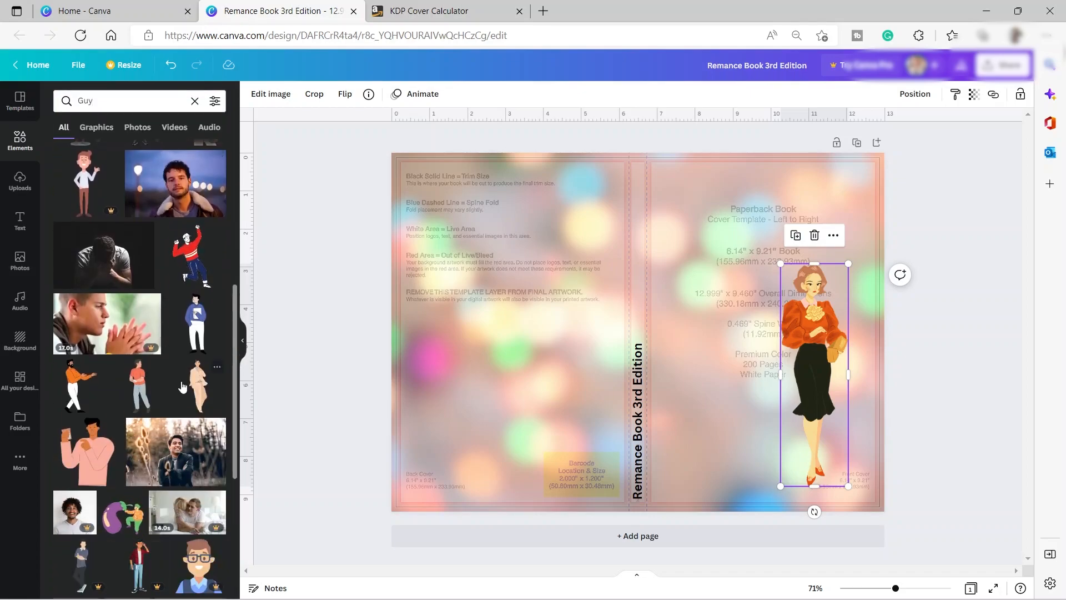
{"action": "scroll", "coordinate": [167, 349], "scroll_direction": "down", "scroll_amount": 4}
{"action": "scroll", "coordinate": [176, 357], "scroll_direction": "down", "scroll_amount": 2}
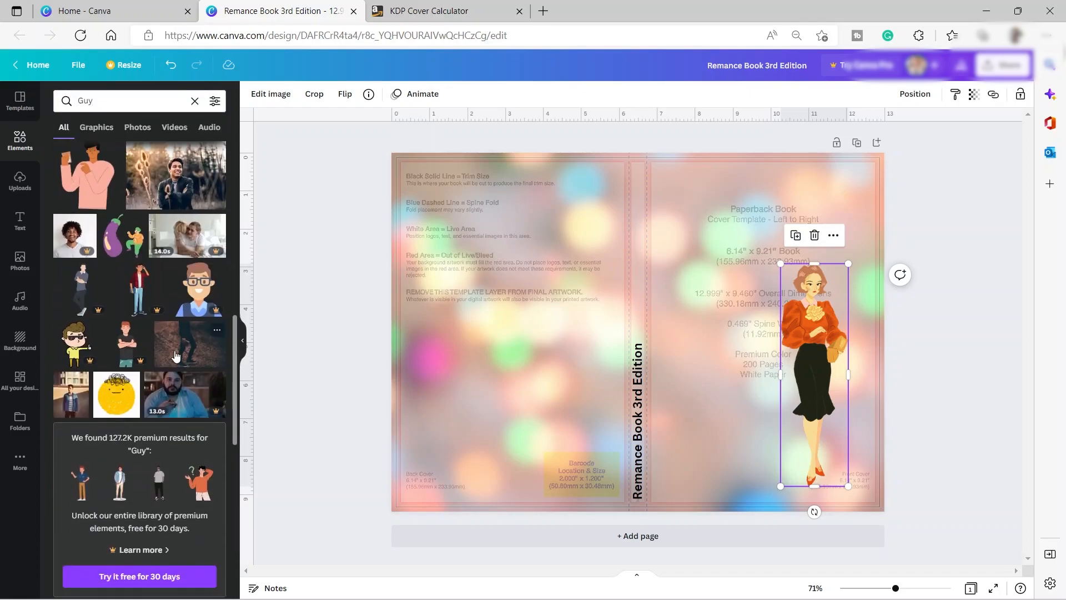
{"action": "scroll", "coordinate": [176, 355], "scroll_direction": "down", "scroll_amount": 6}
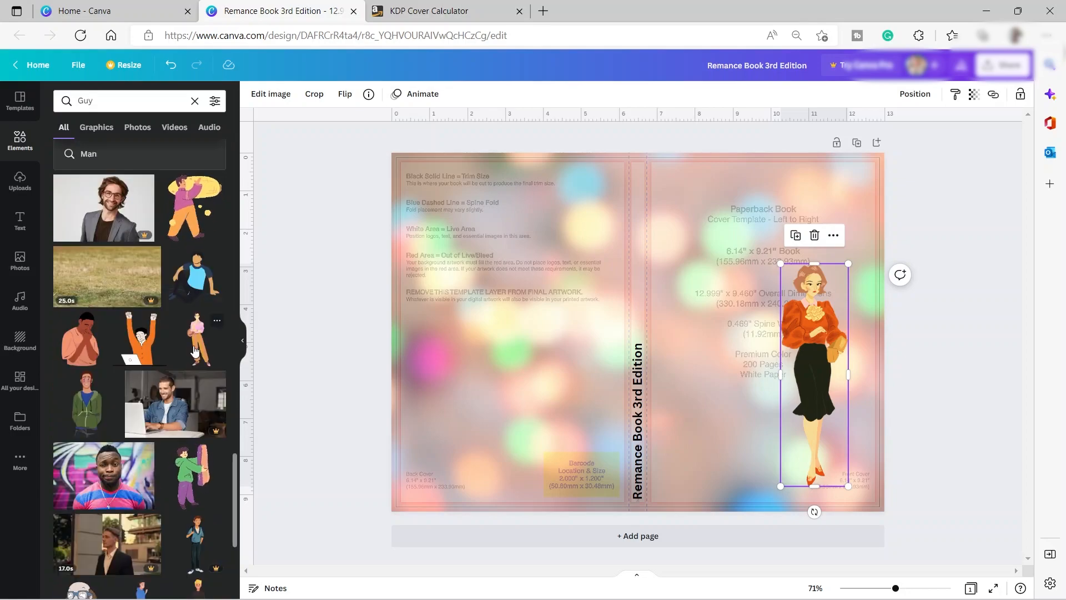
{"action": "left_click", "coordinate": [195, 351]}
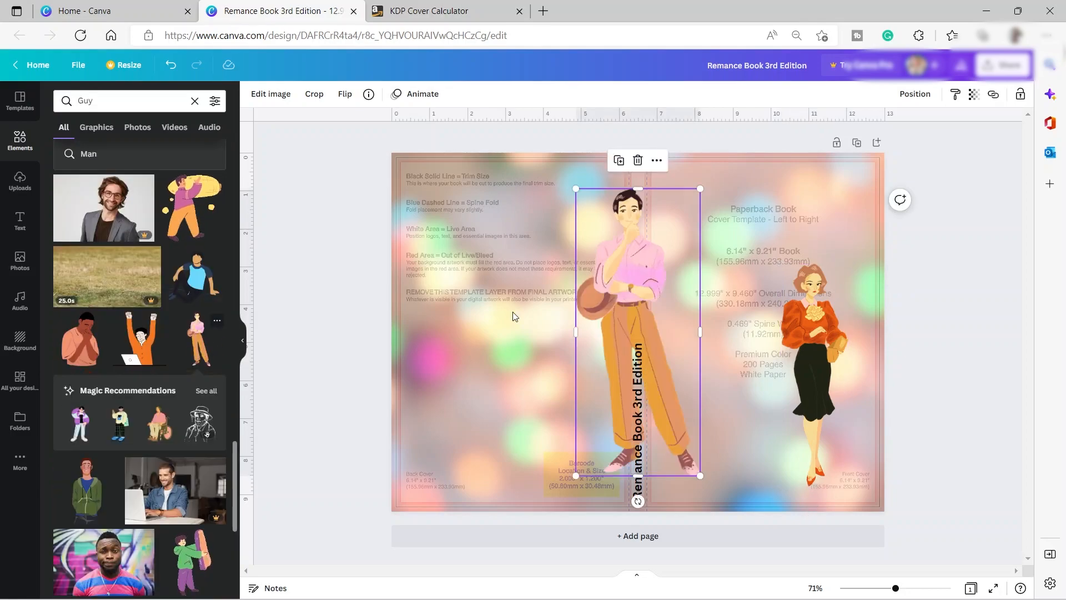
Step: Shrink the man to roughly the woman's height on the front cover and place the woman close beside him as a couple
{"action": "left_click_drag", "start_coordinate": [638, 334], "coordinate": [719, 346]}
{"action": "left_click_drag", "start_coordinate": [783, 196], "coordinate": [755, 257]}
{"action": "left_click", "coordinate": [830, 355]}
{"action": "left_click_drag", "start_coordinate": [752, 369], "coordinate": [762, 349]}
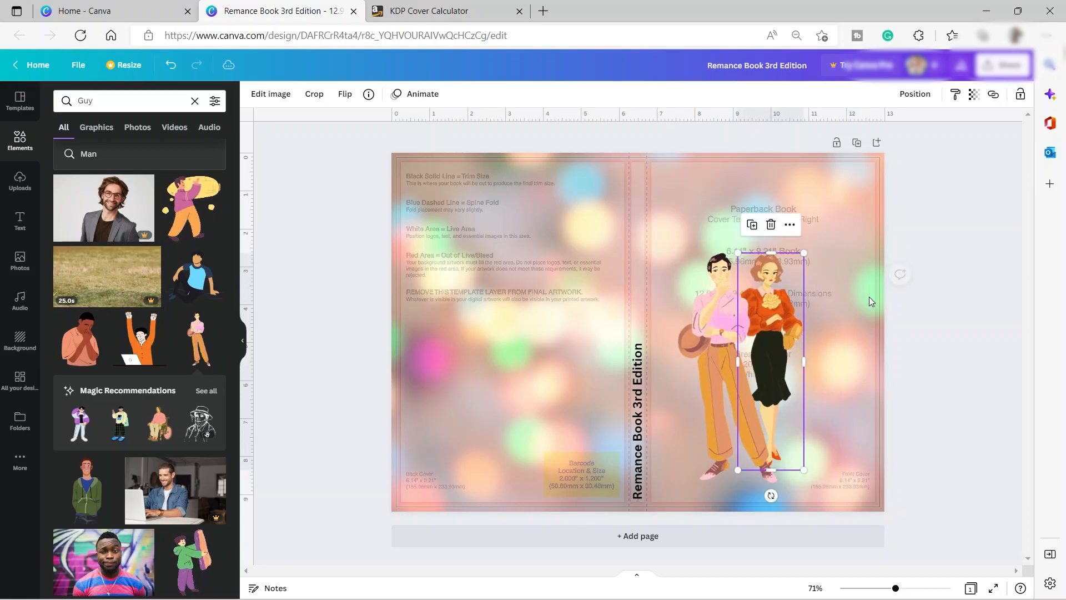
{"action": "left_click", "coordinate": [965, 341]}
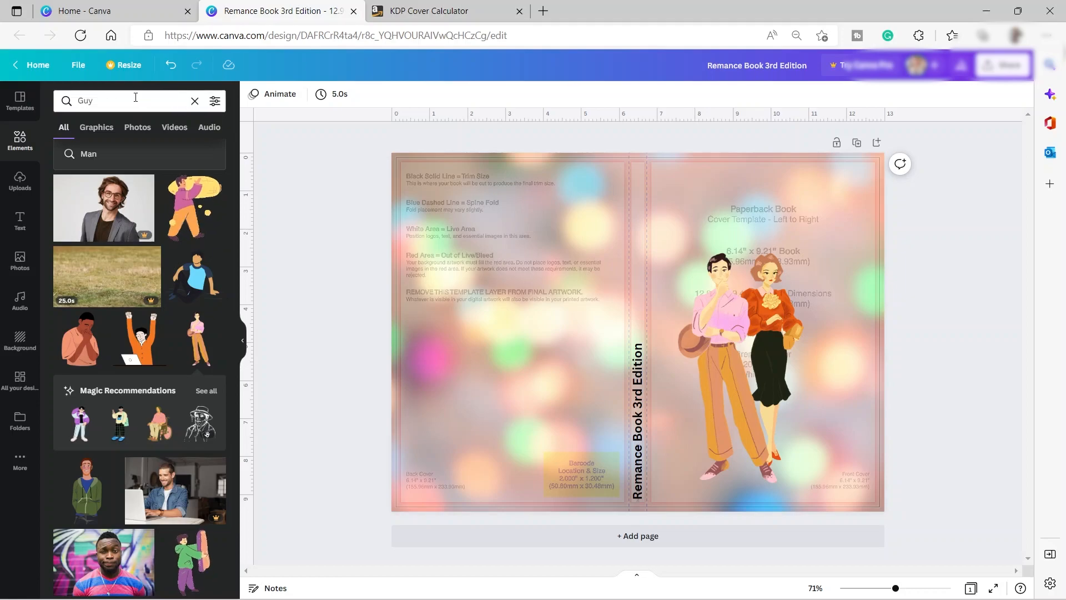
Step: Search the elements for "baby" and add the illustration of the baby drinking from a bottle to the page
{"action": "left_click", "coordinate": [153, 98]}
{"action": "key", "text": "BackSpace"}
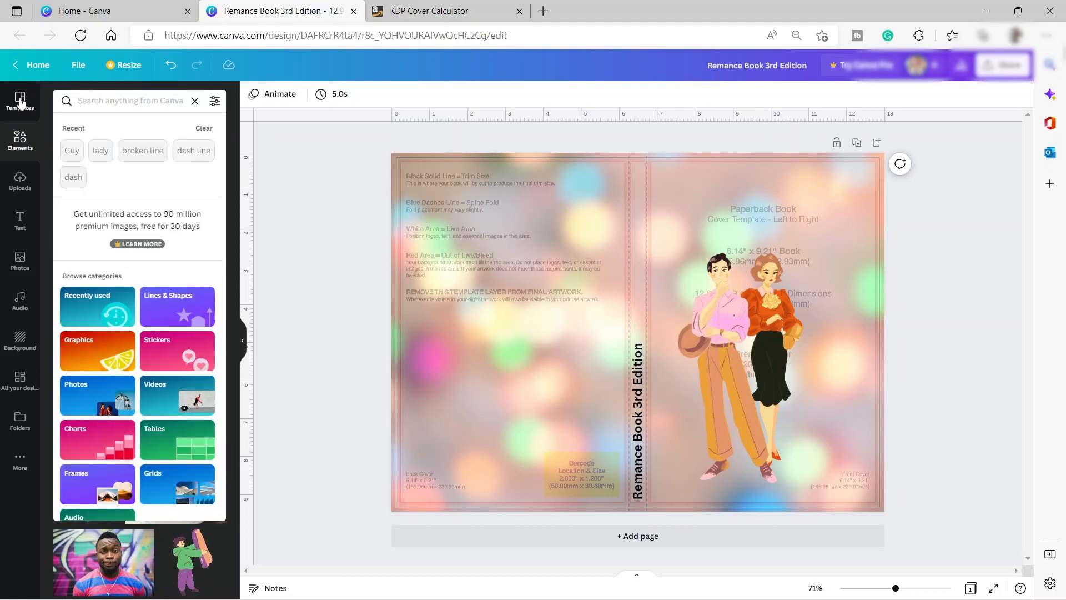
{"action": "type", "text": "baby"}
{"action": "key", "text": "Return"}
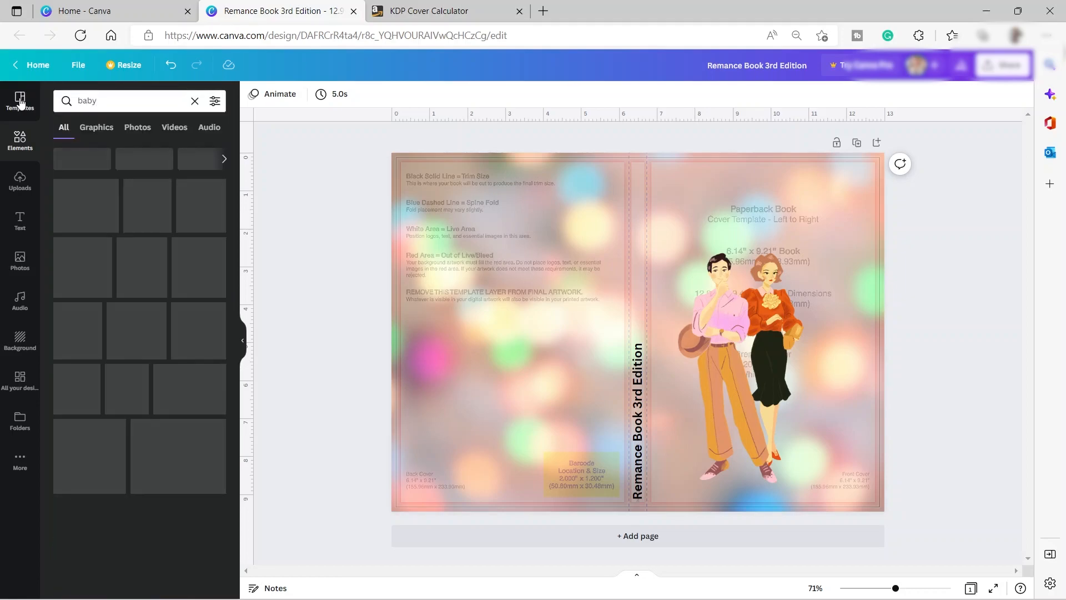
{"action": "scroll", "coordinate": [120, 392], "scroll_direction": "down", "scroll_amount": 3}
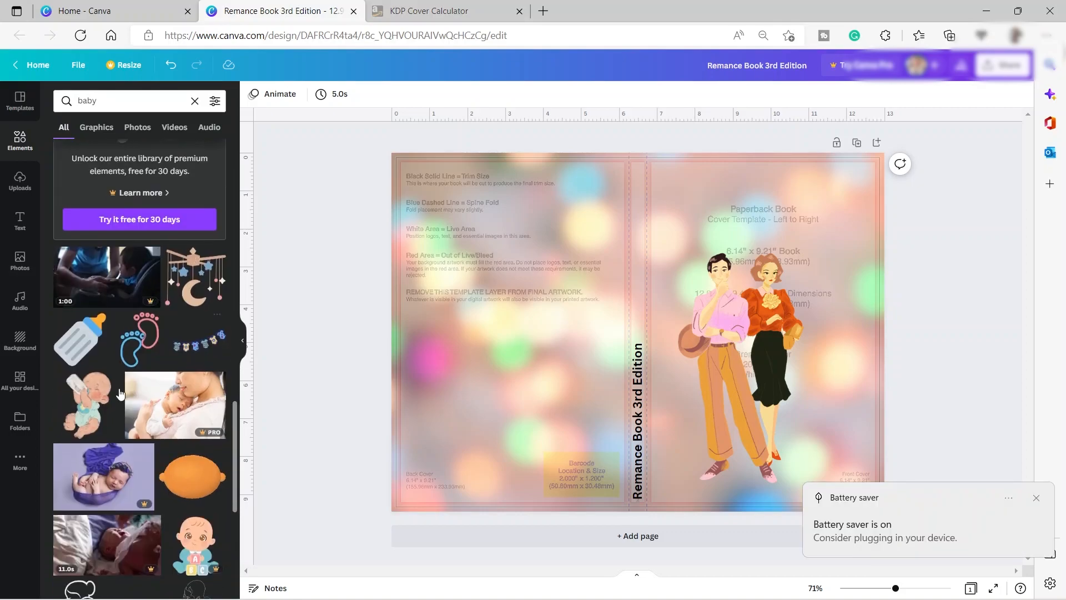
{"action": "left_click", "coordinate": [81, 410]}
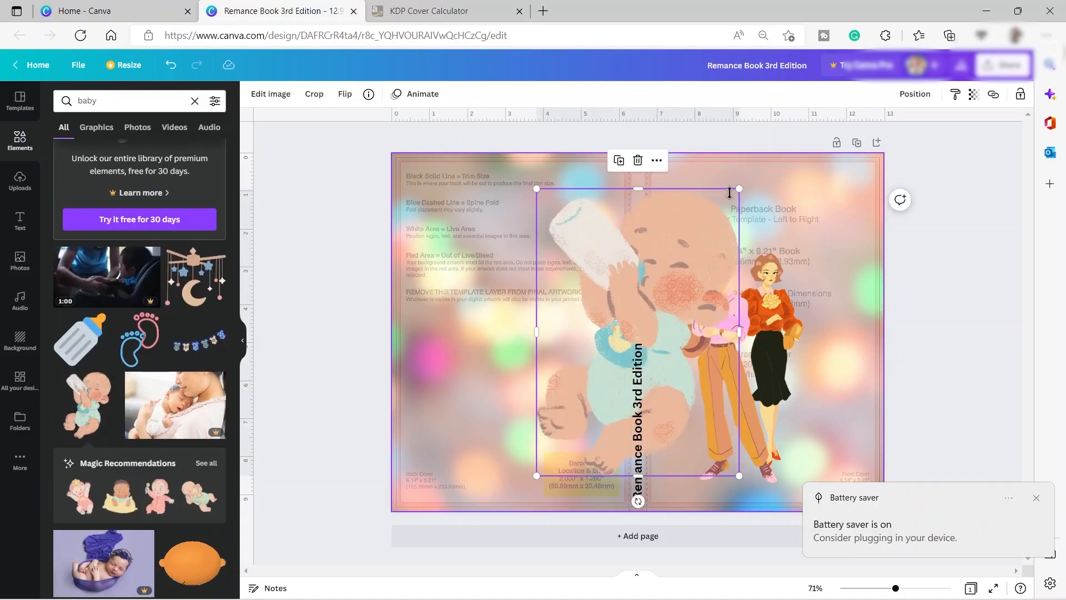
Step: Shrink the baby to a small figure and place it on the front cover beside the woman's feet
{"action": "left_click_drag", "start_coordinate": [739, 189], "coordinate": [631, 347]}
{"action": "left_click_drag", "start_coordinate": [595, 400], "coordinate": [842, 402]}
{"action": "left_click_drag", "start_coordinate": [877, 342], "coordinate": [849, 426]}
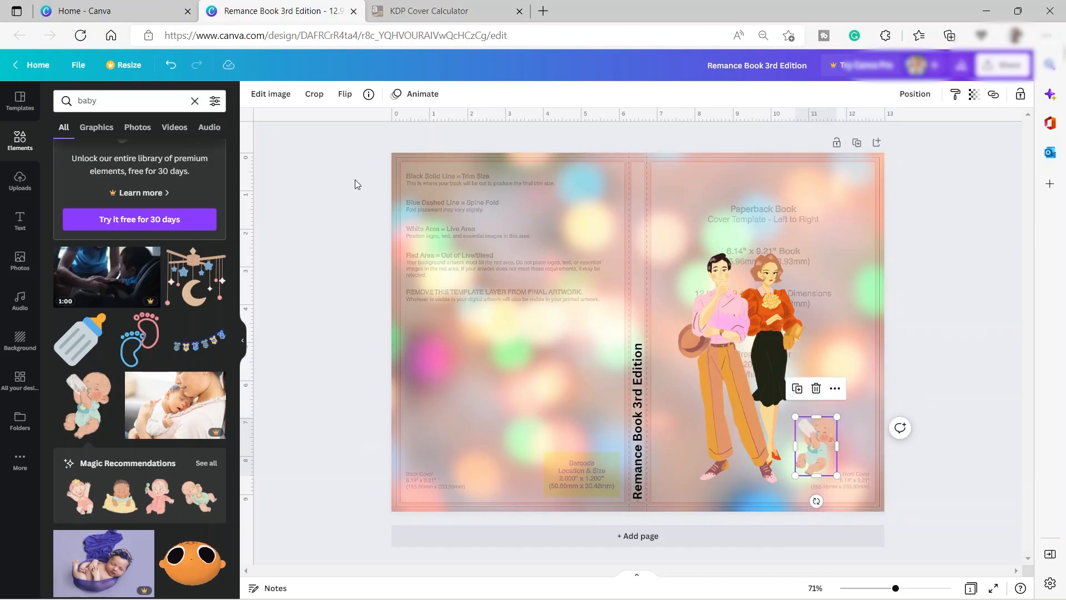
Step: Adjust the baby image to brightness -17, contrast 19 and saturation 57
{"action": "left_click", "coordinate": [272, 94]}
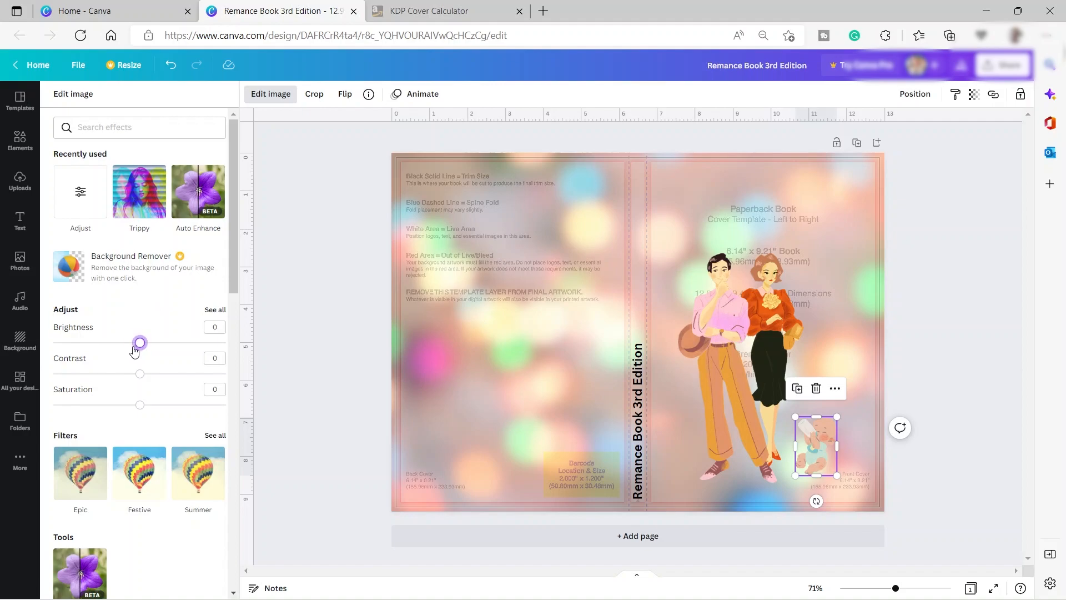
{"action": "left_click_drag", "start_coordinate": [136, 349], "coordinate": [121, 353]}
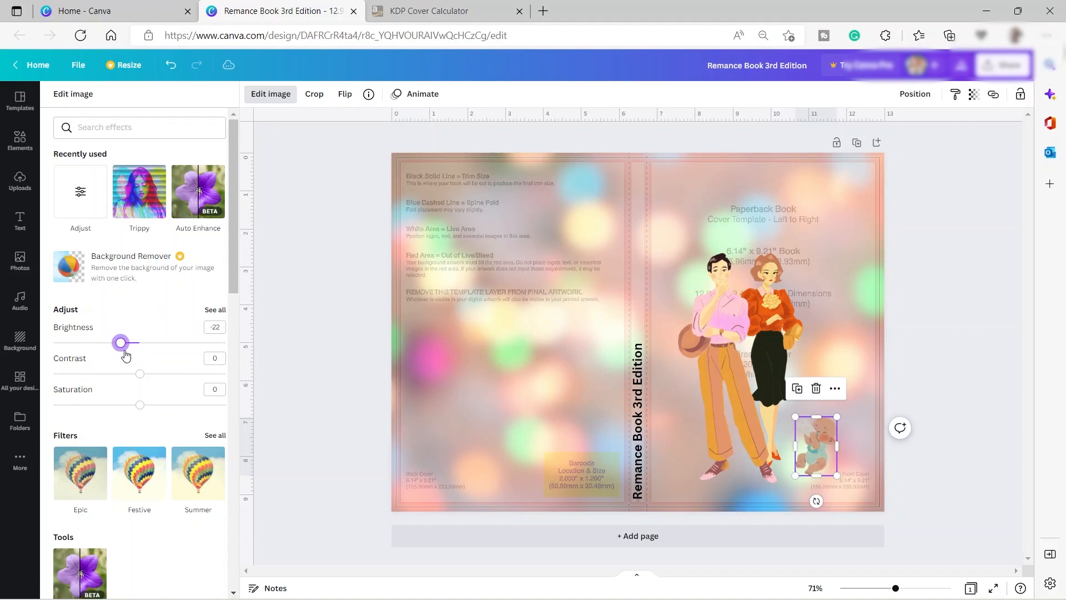
{"action": "mouse_move", "coordinate": [143, 375]}
{"action": "left_mouse_down"}
{"action": "mouse_move", "coordinate": [110, 377]}
{"action": "mouse_move", "coordinate": [161, 387]}
{"action": "left_mouse_up"}
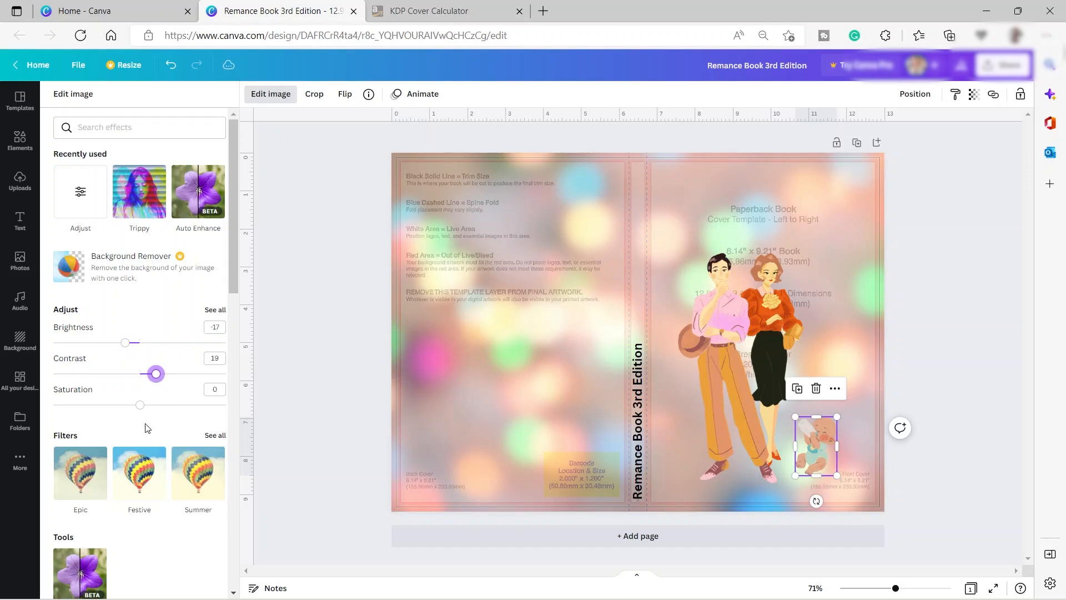
{"action": "left_click_drag", "start_coordinate": [141, 409], "coordinate": [184, 418]}
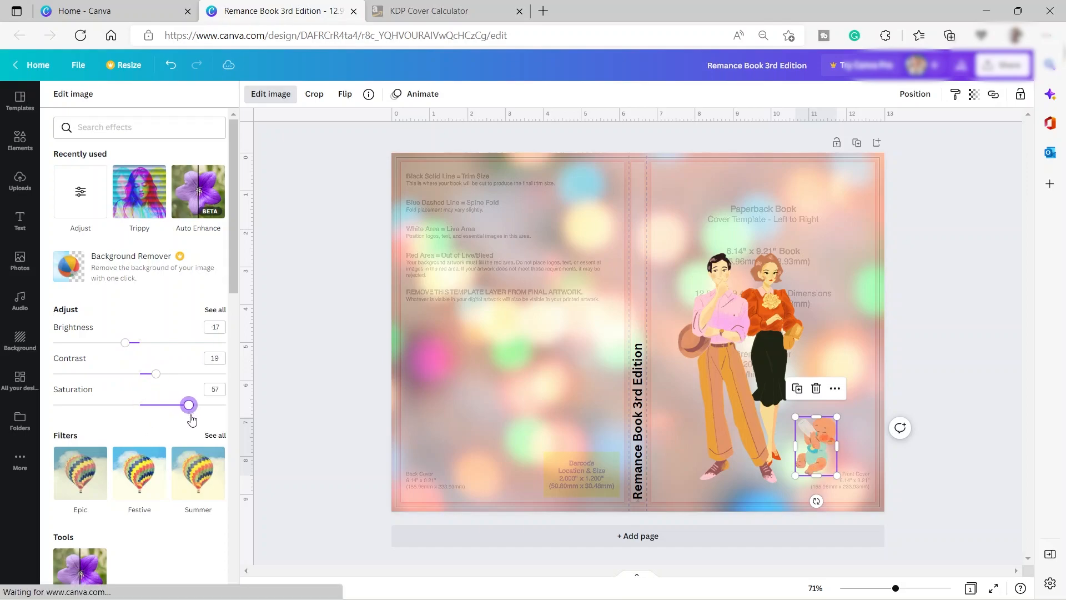
{"action": "left_click", "coordinate": [867, 330]}
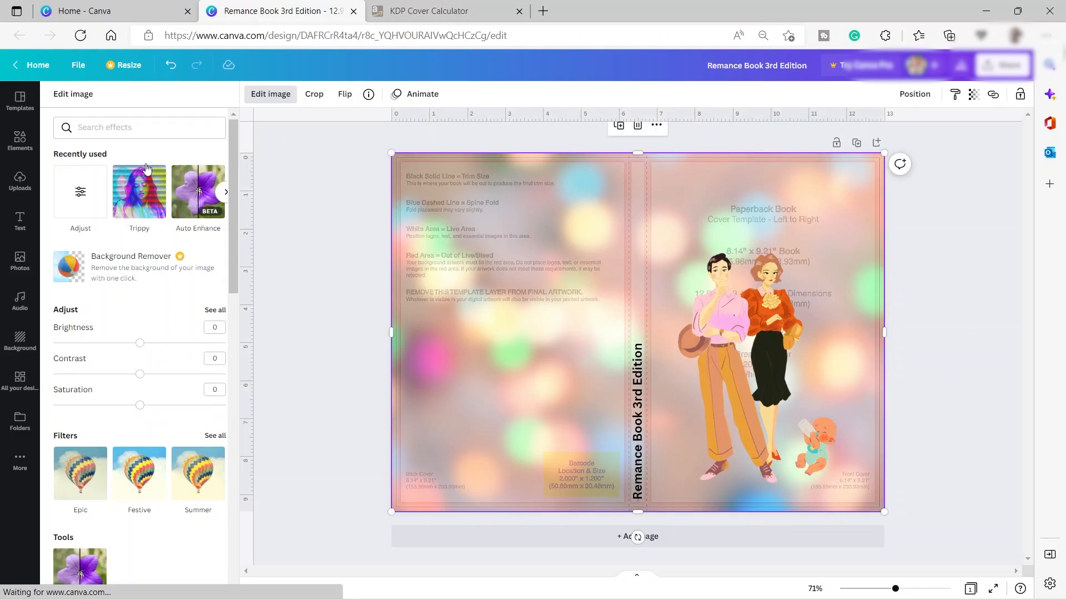
Step: Add a heading to the page reading "First Family" with "Story" on a second line
{"action": "left_click", "coordinate": [18, 220]}
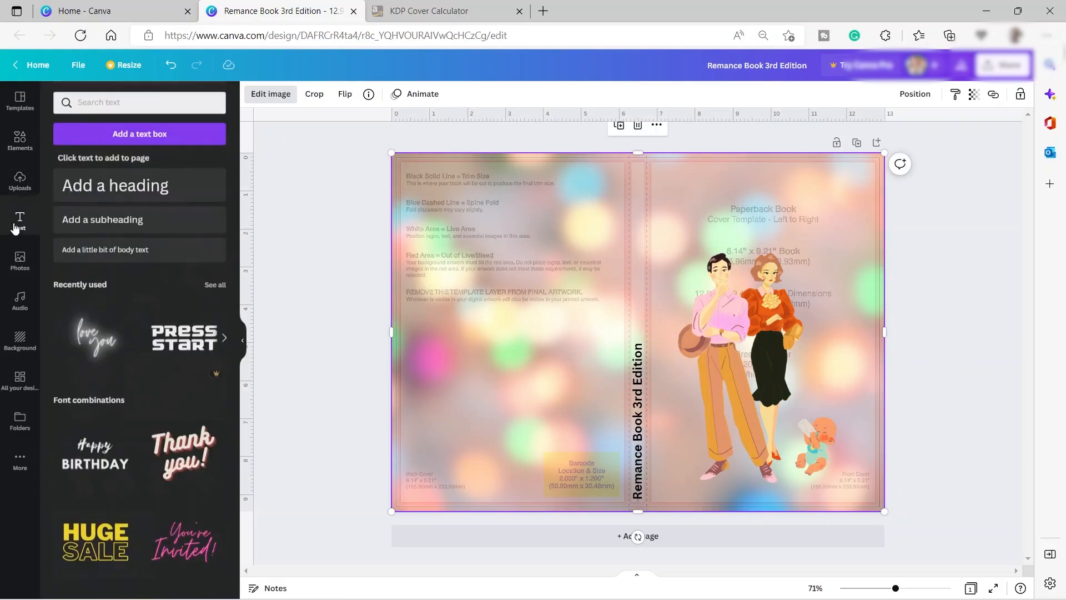
{"action": "left_click", "coordinate": [114, 193]}
{"action": "type", "text": "First"}
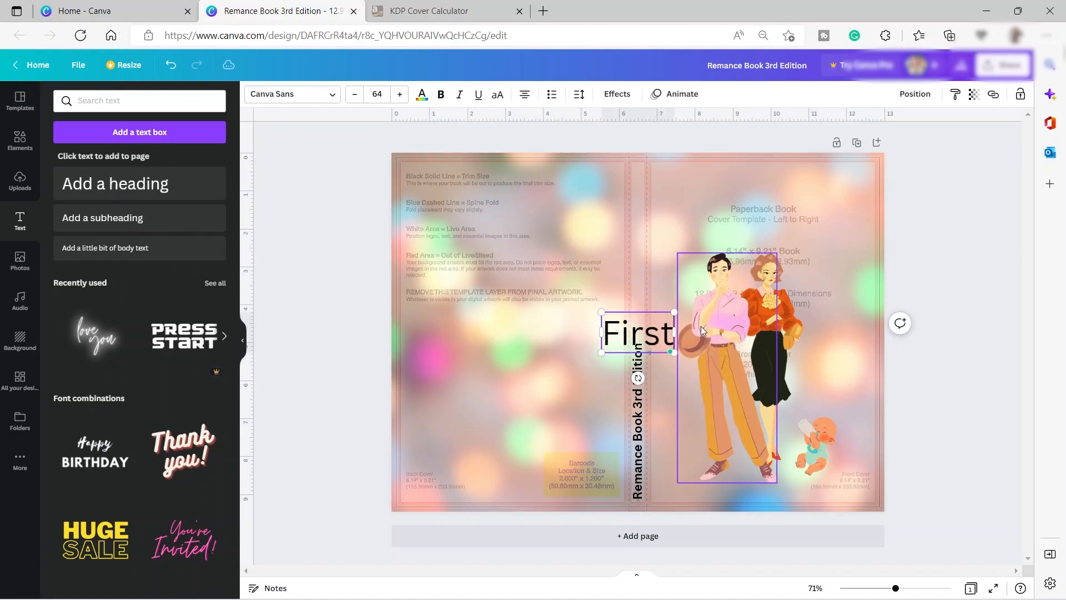
{"action": "type", "text": " Fami"}
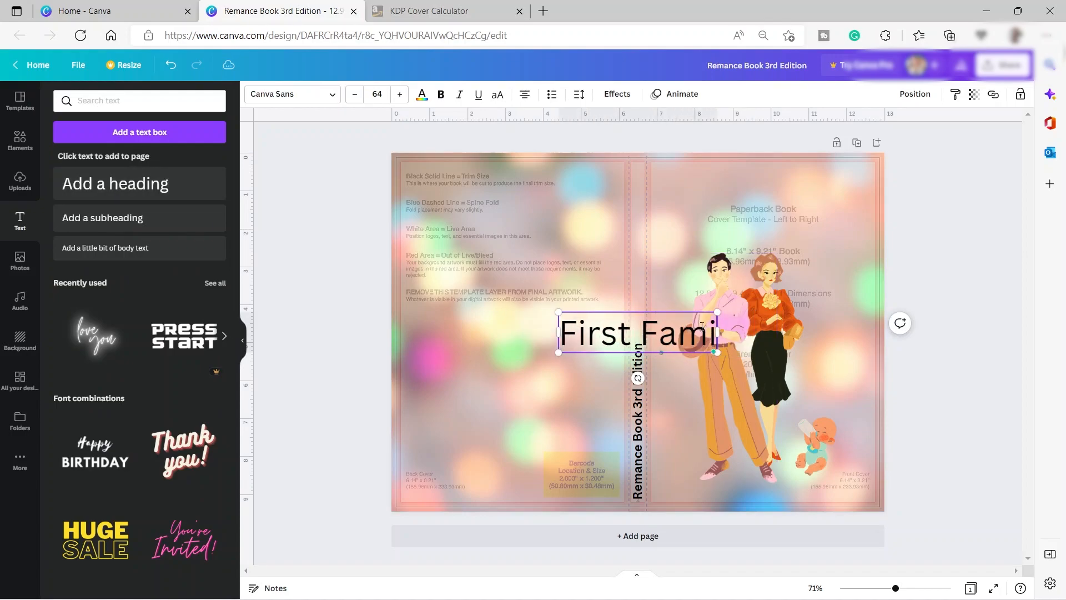
{"action": "type", "text": "ly"}
{"action": "key", "text": "Return"}
{"action": "type", "text": "Story"}
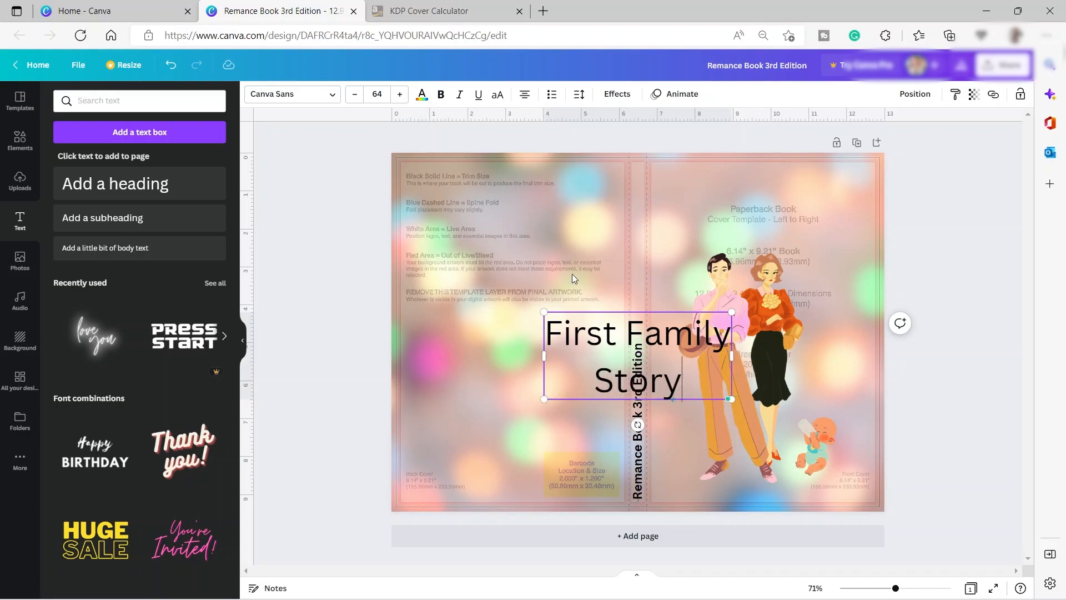
Step: Apply a bold brush font to "First Family" and a thin script font to "Story", and shrink the heading to size 51.5 on the front cover
{"action": "left_click", "coordinate": [333, 100]}
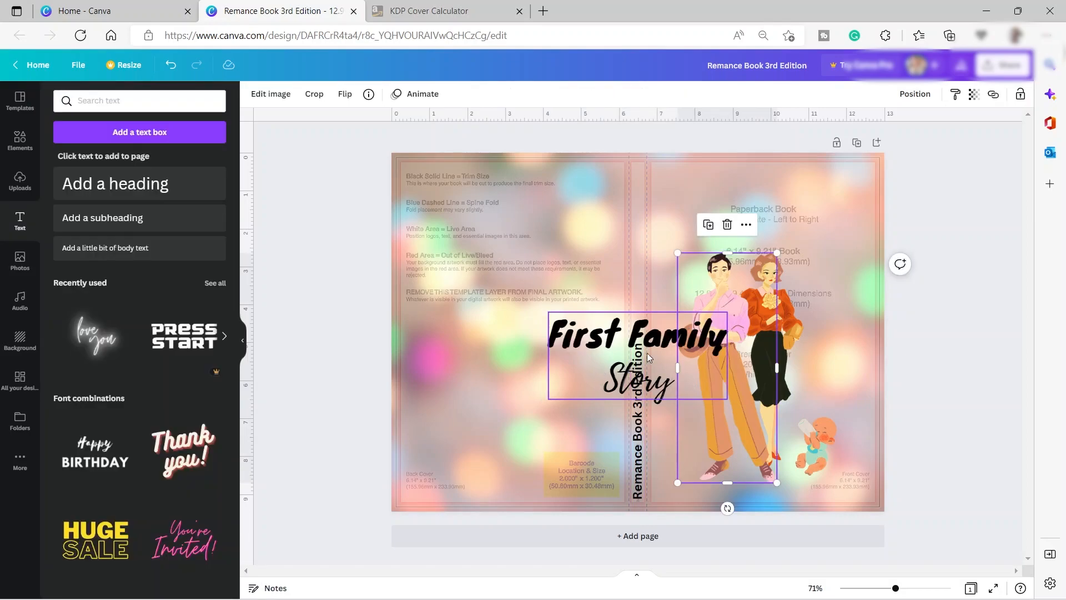
{"action": "left_click_drag", "start_coordinate": [648, 357], "coordinate": [775, 222]}
{"action": "left_click_drag", "start_coordinate": [856, 263], "coordinate": [822, 247]}
Step: Position the "First Family Story" heading just above the couple's heads and set its line spacing to 1.2
{"action": "left_click_drag", "start_coordinate": [771, 225], "coordinate": [787, 230]}
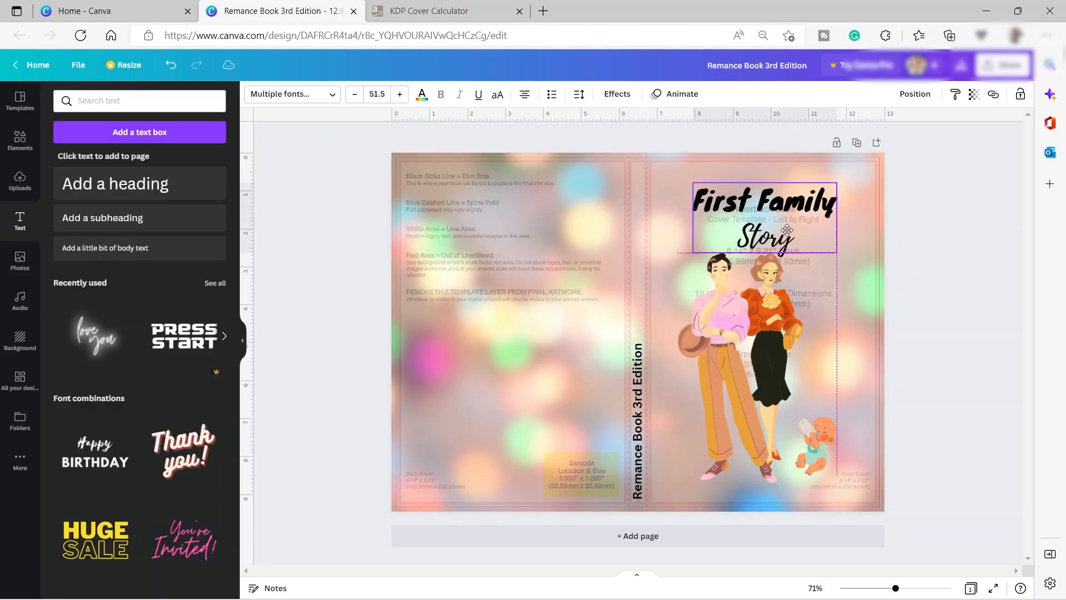
{"action": "left_click", "coordinate": [583, 98]}
{"action": "mouse_move", "coordinate": [648, 176]}
{"action": "left_mouse_down"}
{"action": "mouse_move", "coordinate": [633, 175]}
{"action": "mouse_move", "coordinate": [637, 183]}
{"action": "left_mouse_up"}
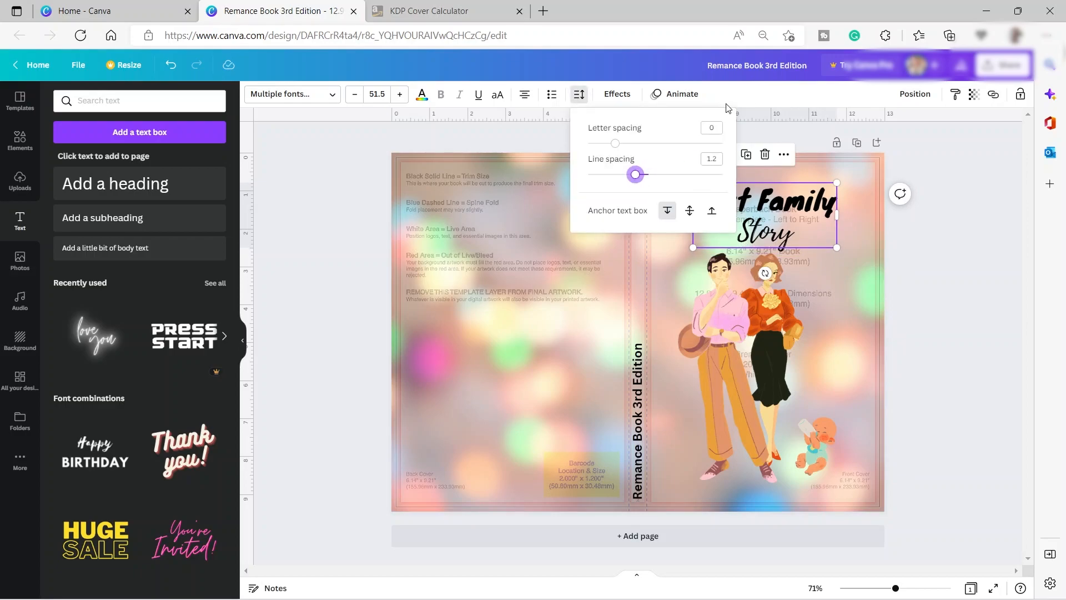
Step: Set the transparency of the KDP cover template overlay to 0 to hide the guides
{"action": "left_click", "coordinate": [854, 254]}
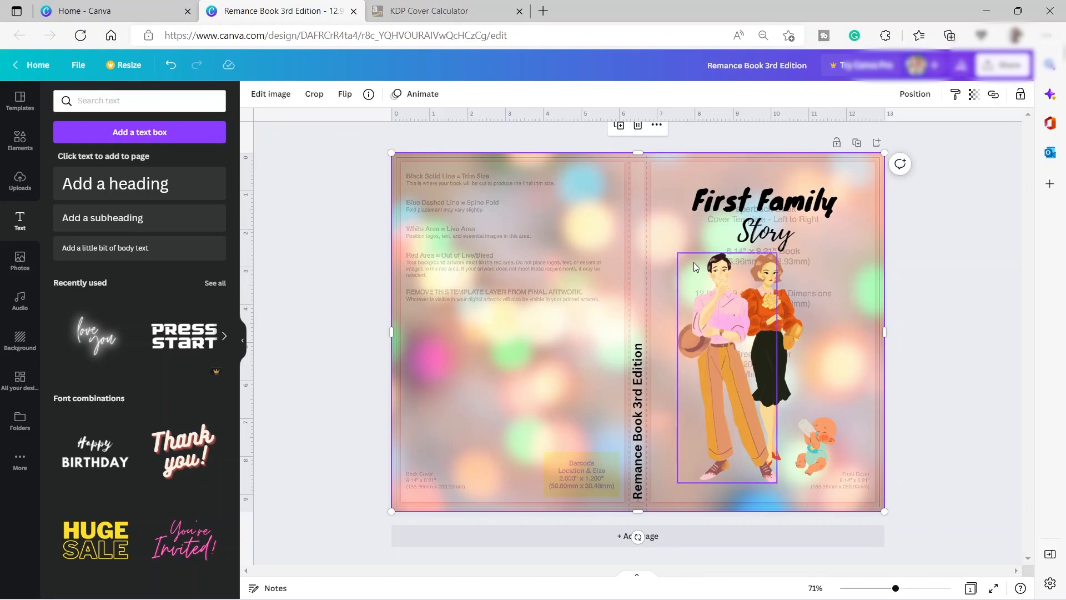
{"action": "left_click", "coordinate": [975, 95]}
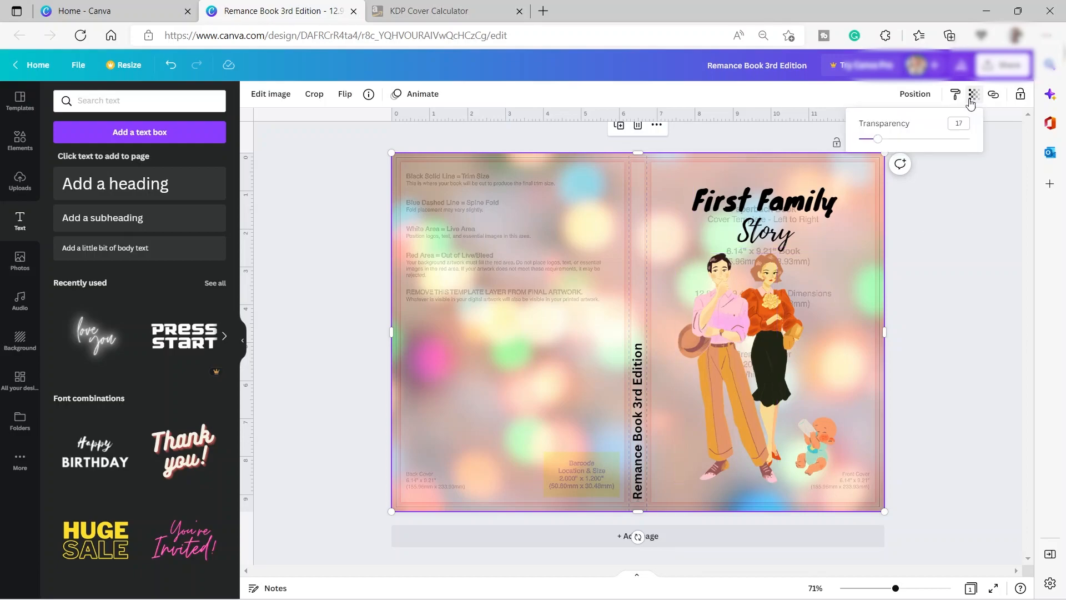
{"action": "left_click_drag", "start_coordinate": [880, 144], "coordinate": [813, 149]}
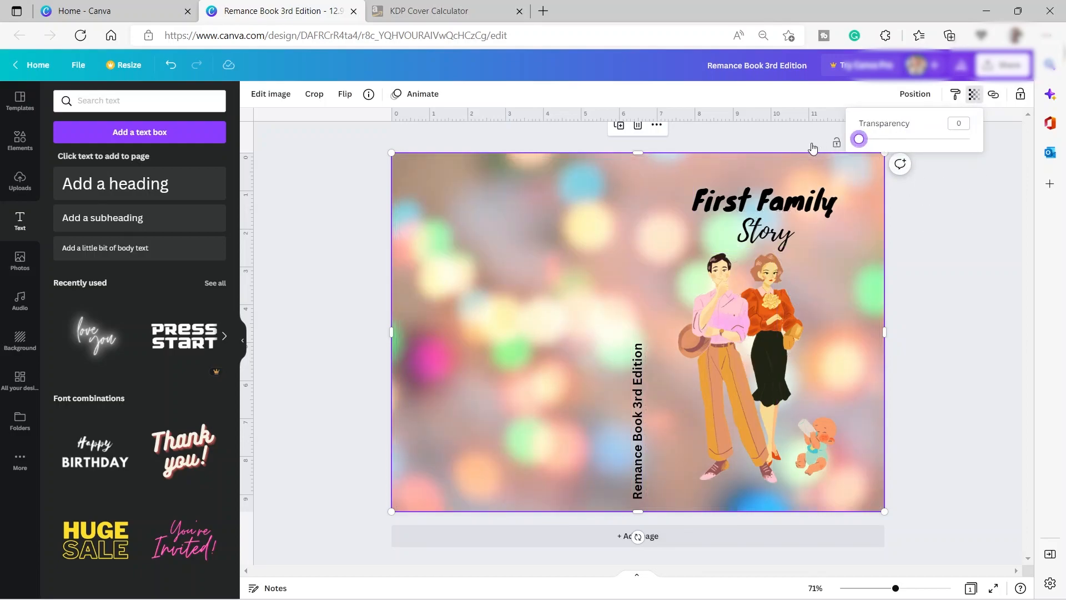